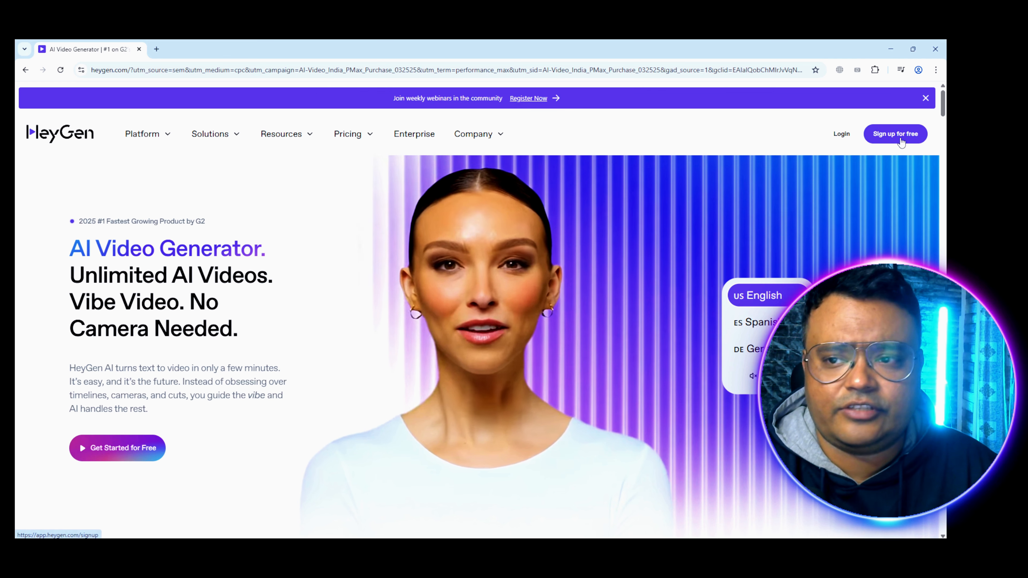
Step: Open HeyGen's free sign-up page and start registering with an e-mail address
click(900, 136)
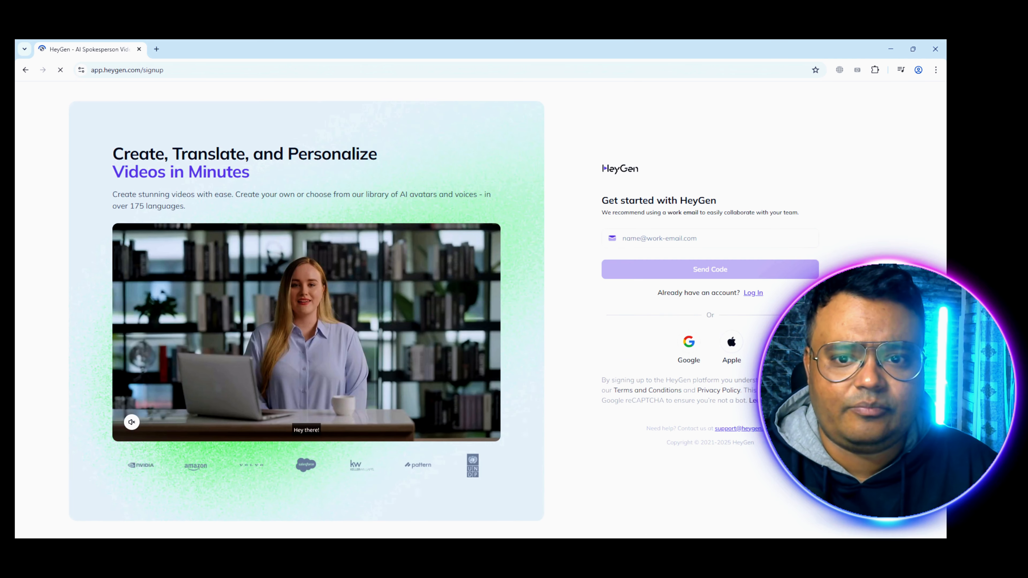
click(713, 239)
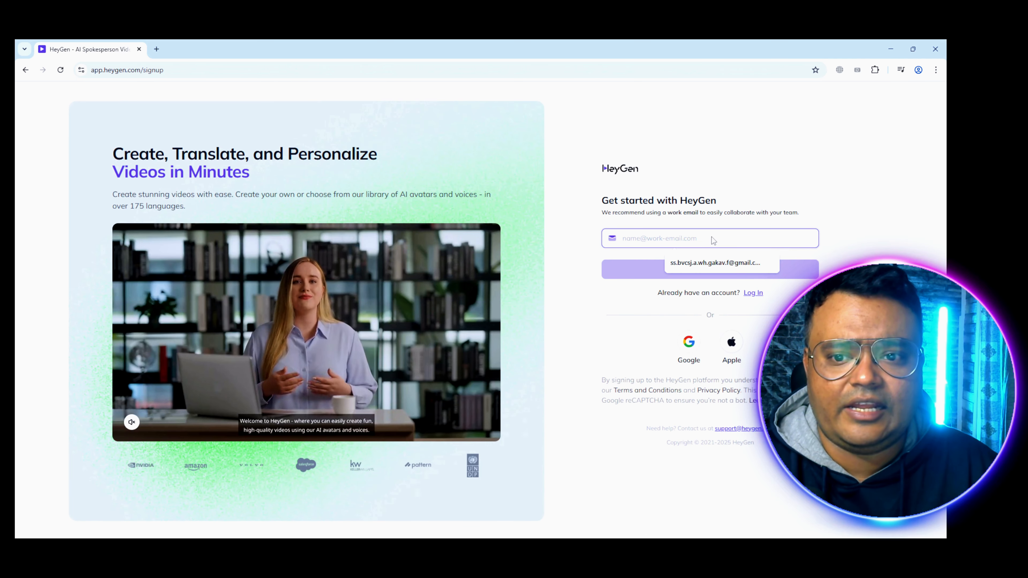
click(607, 293)
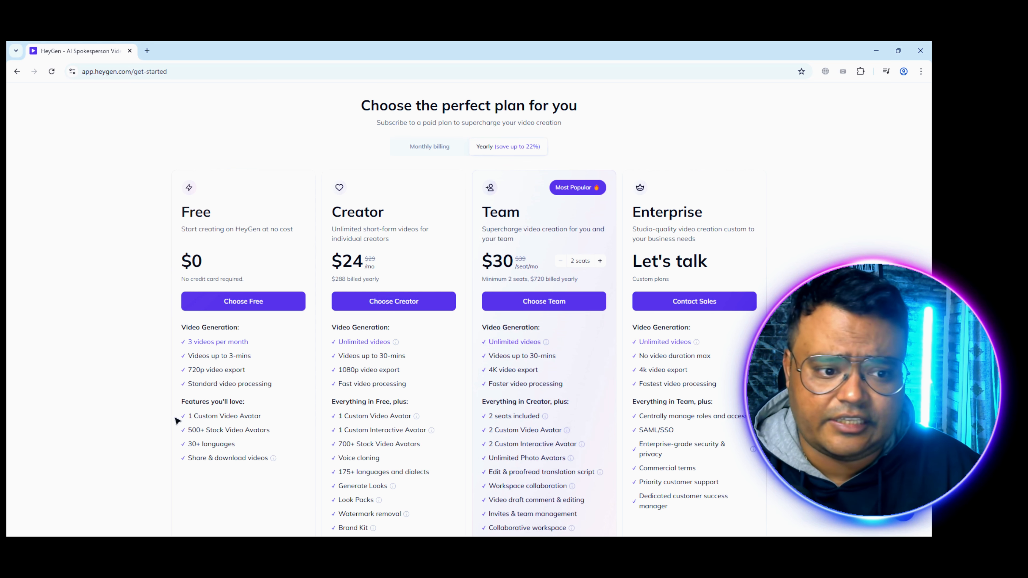
Step: Review the Free plan's custom avatar and monthly video allowances, and choose the Free plan
mouse_move(177, 420)
mouse_down()
mouse_move(299, 420)
mouse_move(190, 419)
mouse_up()
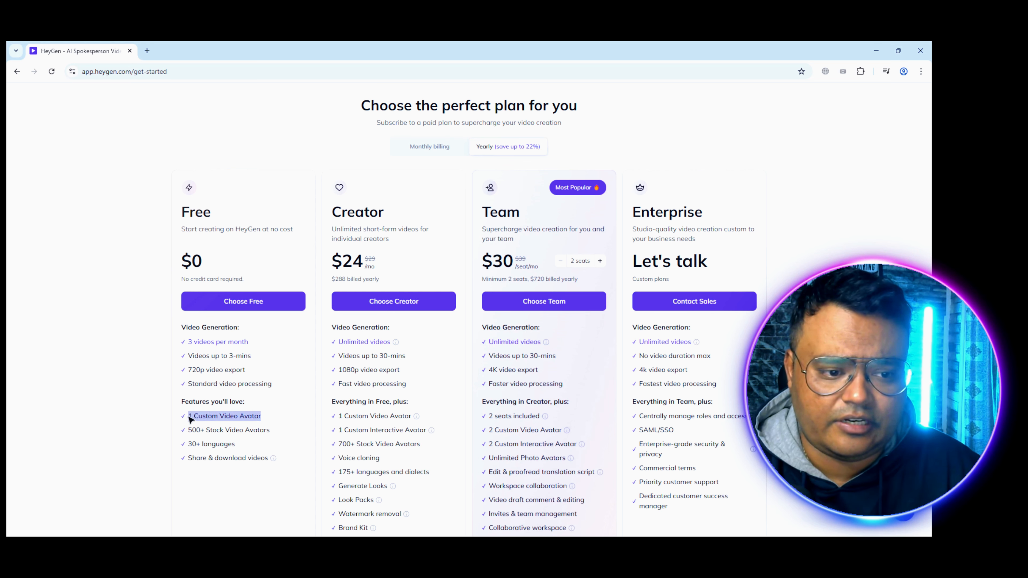
click(282, 420)
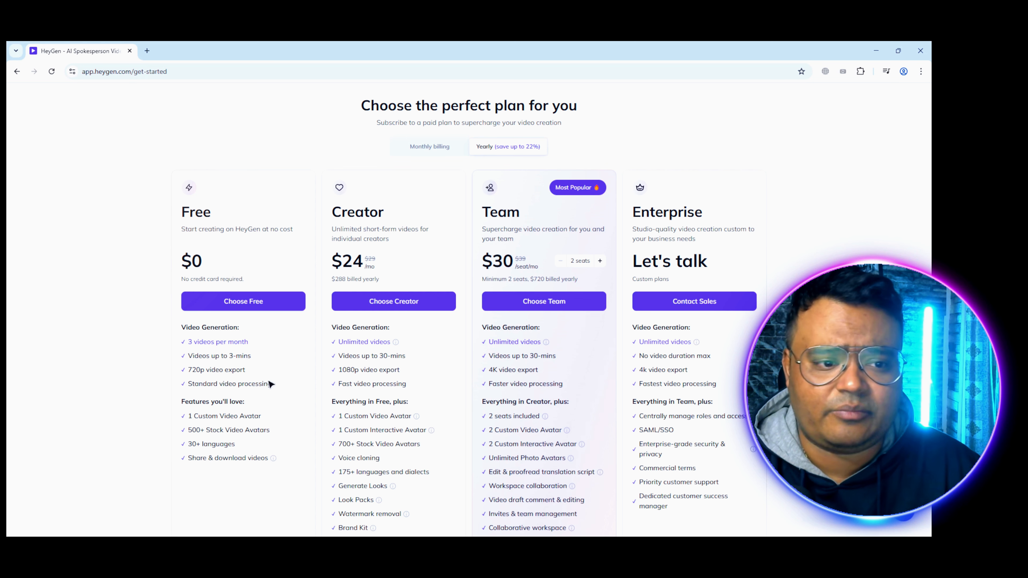
drag(253, 345, 185, 342)
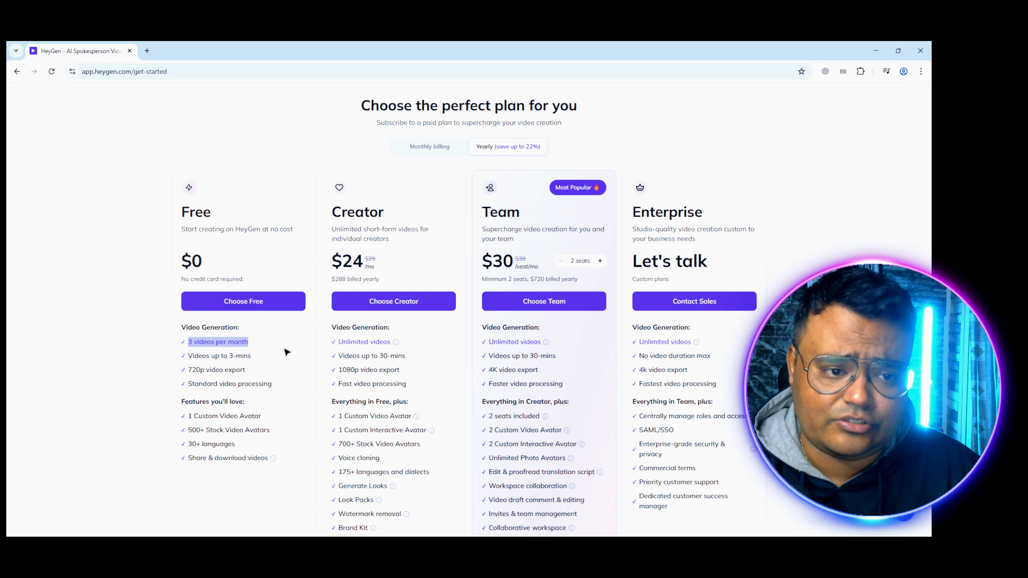
click(247, 308)
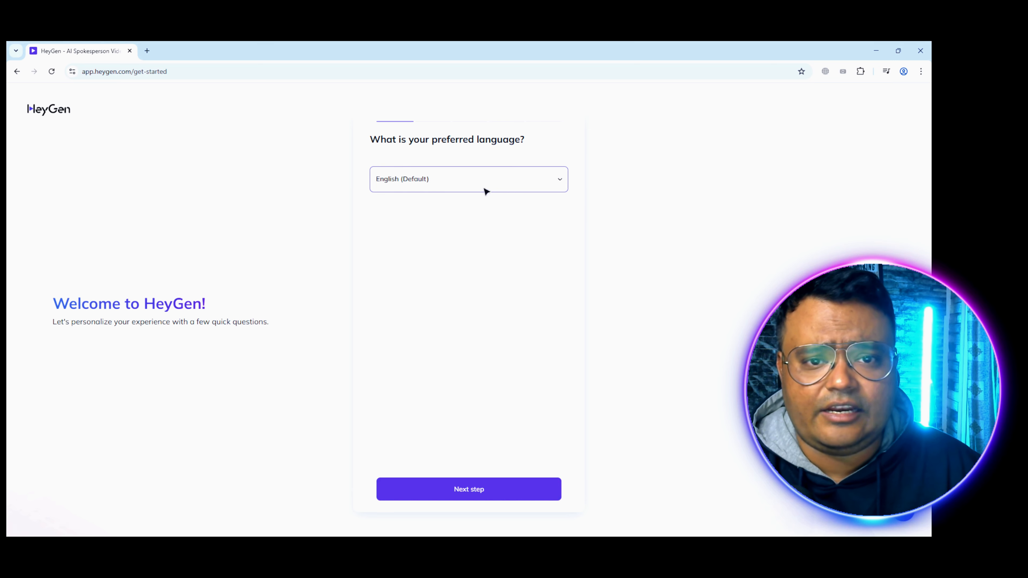
Step: Keep English (Default) as the preferred language and choose "Videos to connect with customers" as what to create
click(505, 489)
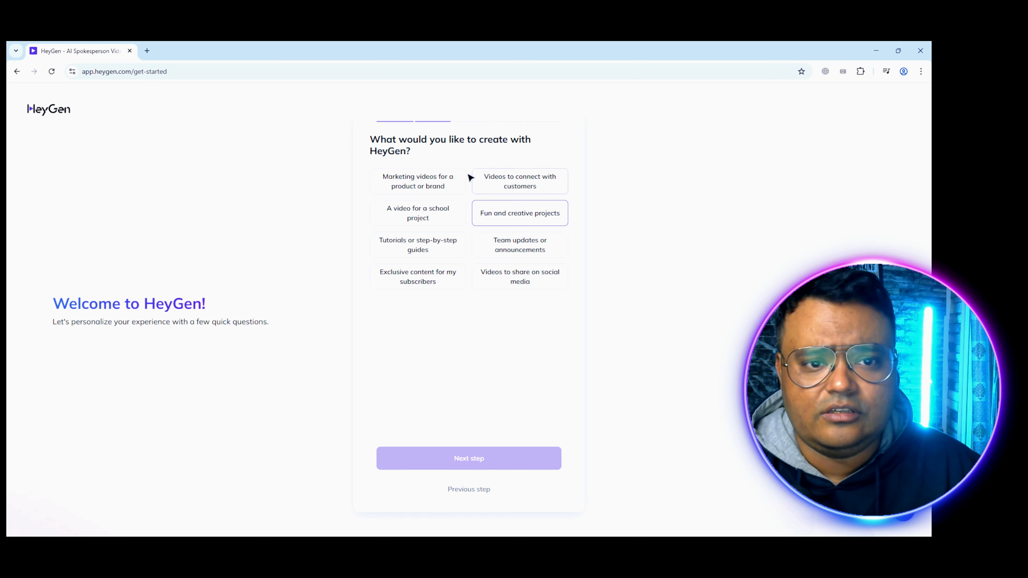
click(538, 187)
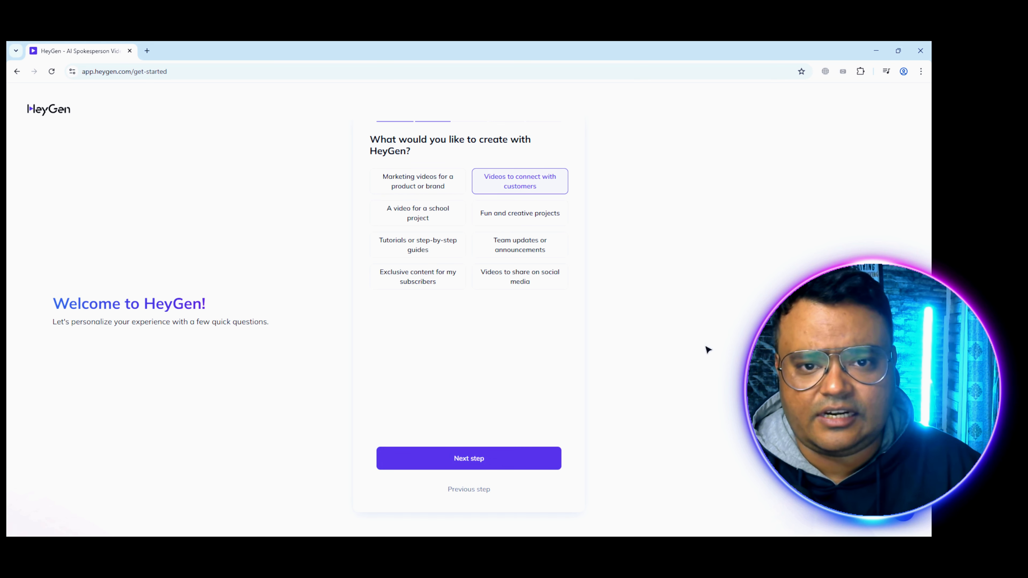
click(479, 464)
Step: Set the role to "Educator or teacher" and complete the remaining onboarding questions
click(447, 183)
click(439, 216)
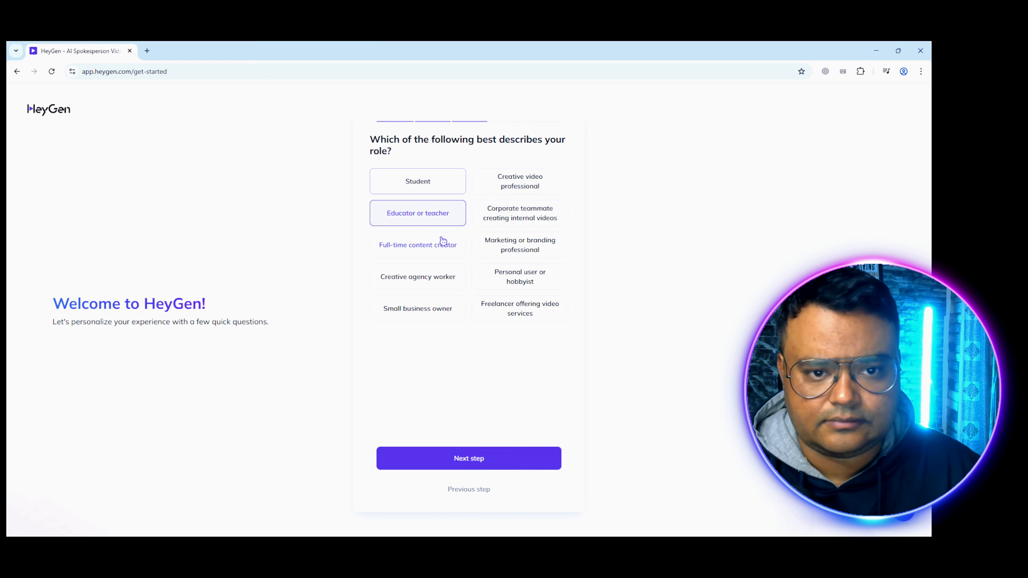
click(471, 460)
click(443, 183)
click(468, 458)
click(520, 202)
click(469, 458)
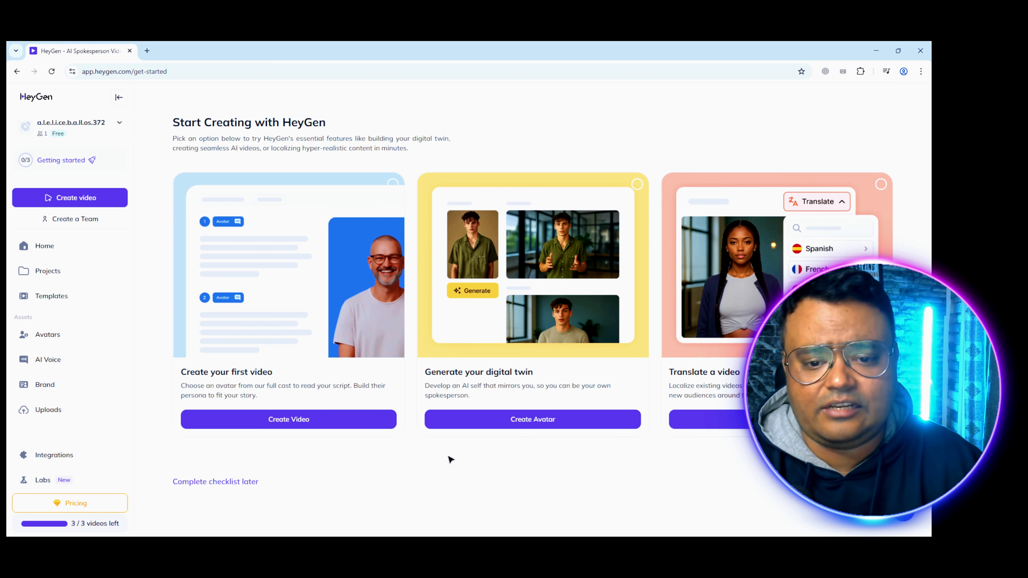
Step: Start creating a digital twin avatar, mute the introduction video and proceed to the instructions
click(539, 426)
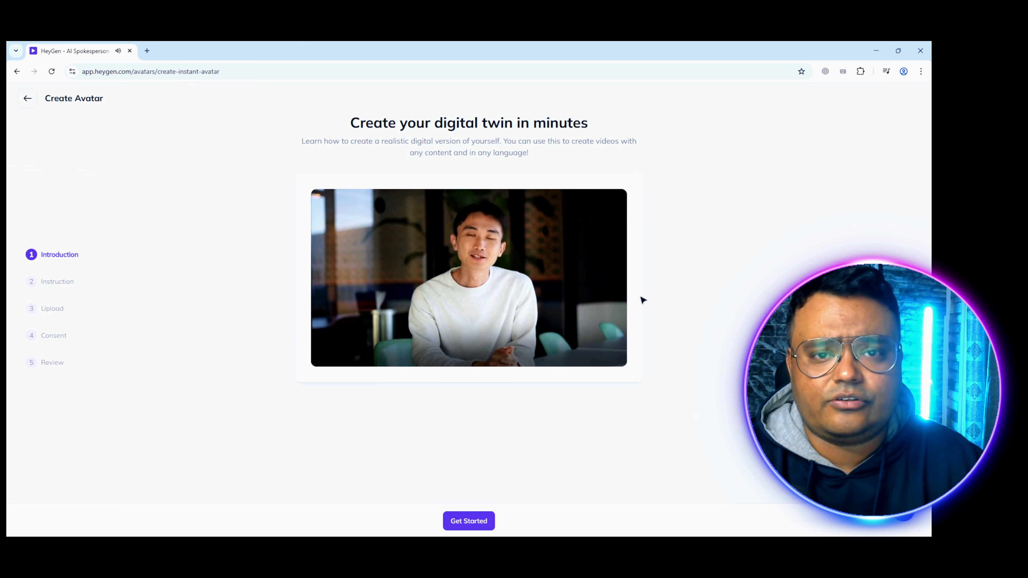
click(569, 344)
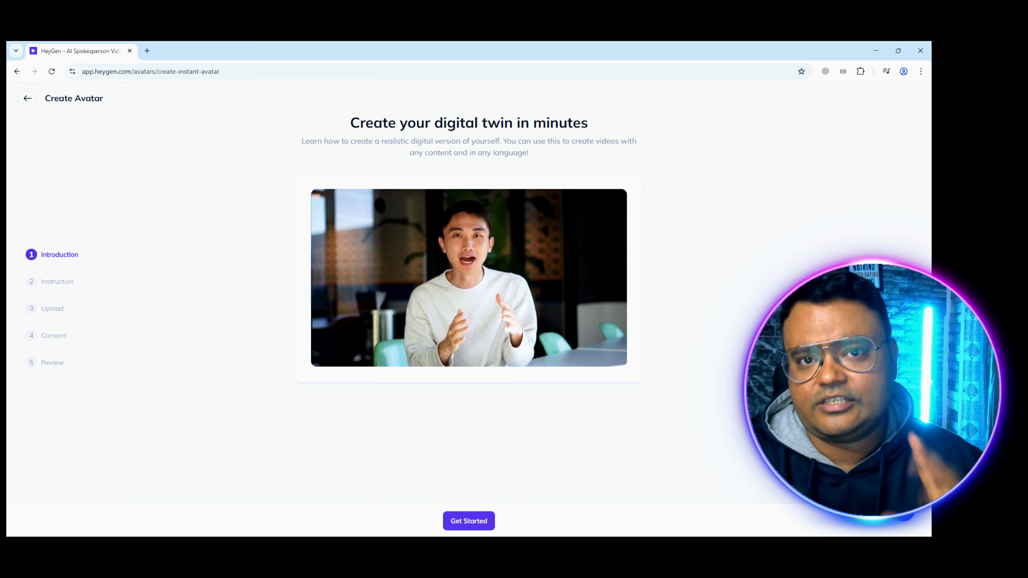
mouse_move(490, 278)
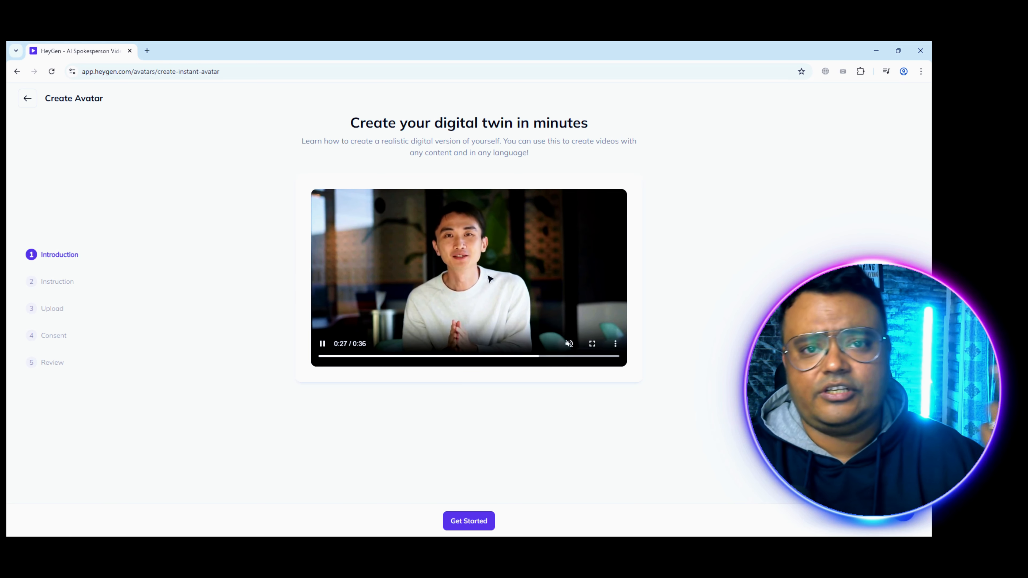
click(482, 522)
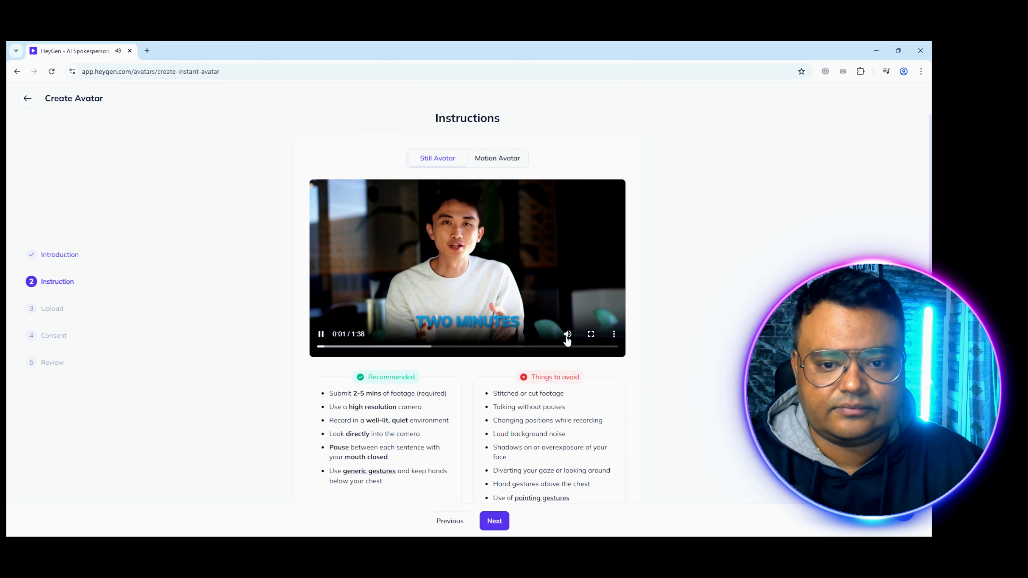
Step: Examine the recommended filming practices and things to avoid, including the required footage length and high-resolution camera advice
scroll(696, 384, down, 3)
drag(321, 299, 466, 395)
click(661, 333)
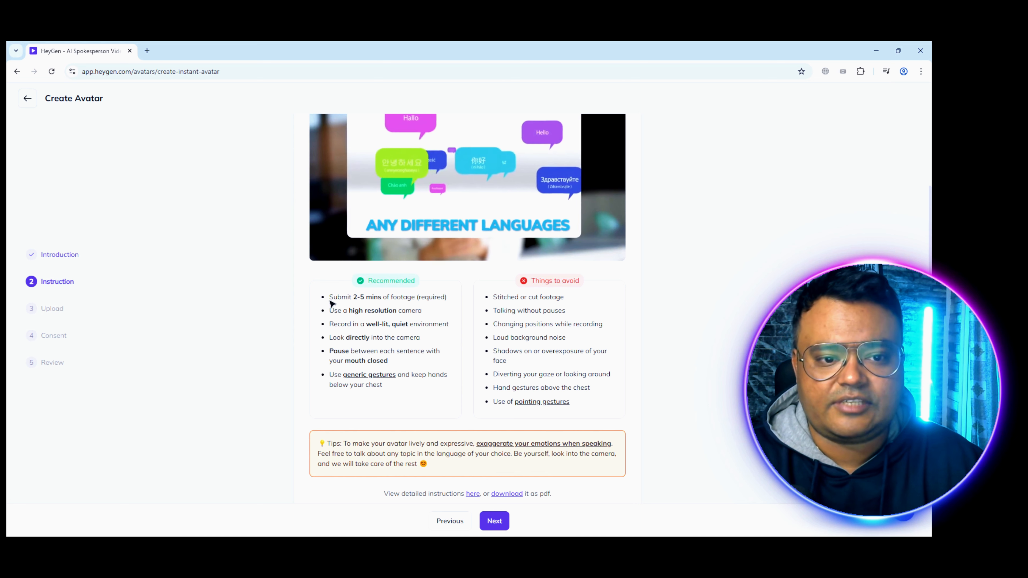
drag(332, 303, 592, 406)
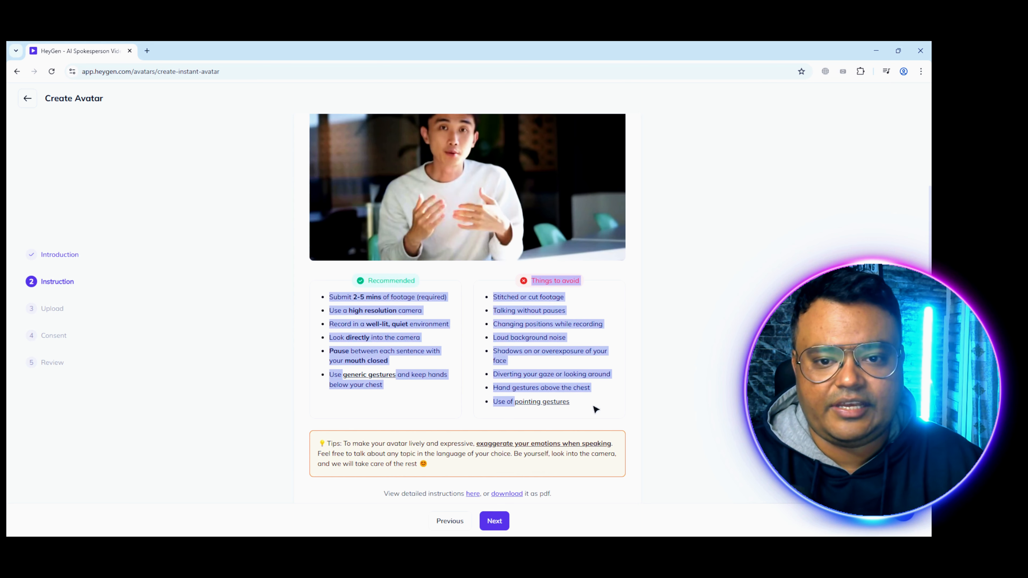
click(443, 412)
drag(334, 310, 410, 299)
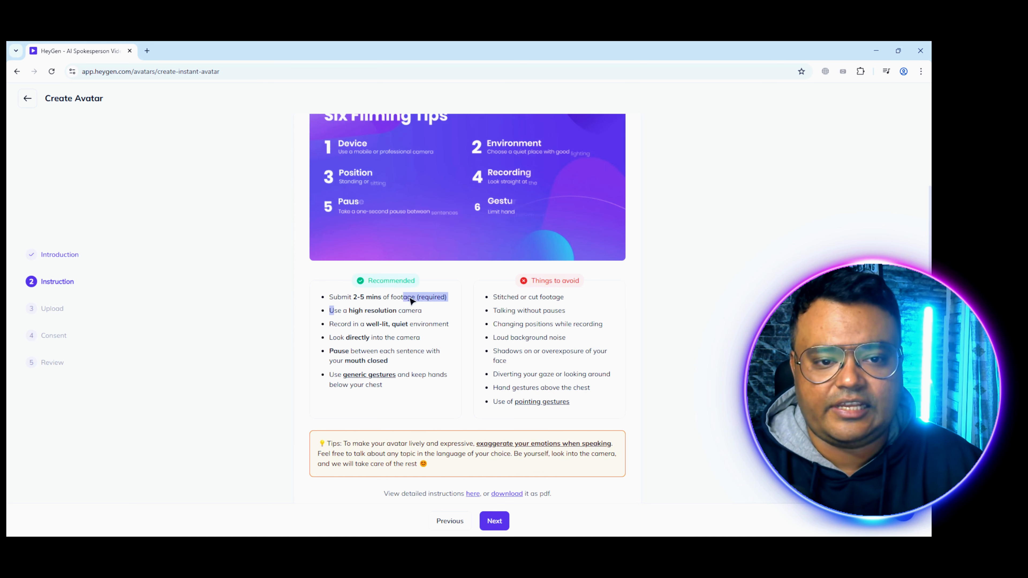
click(380, 302)
drag(331, 300, 414, 299)
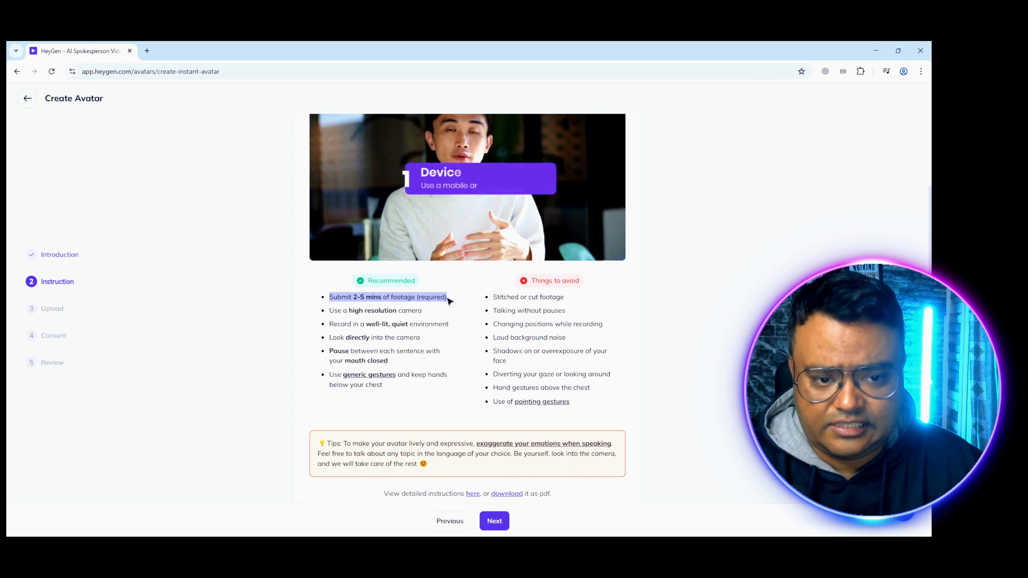
click(350, 312)
drag(349, 312, 422, 311)
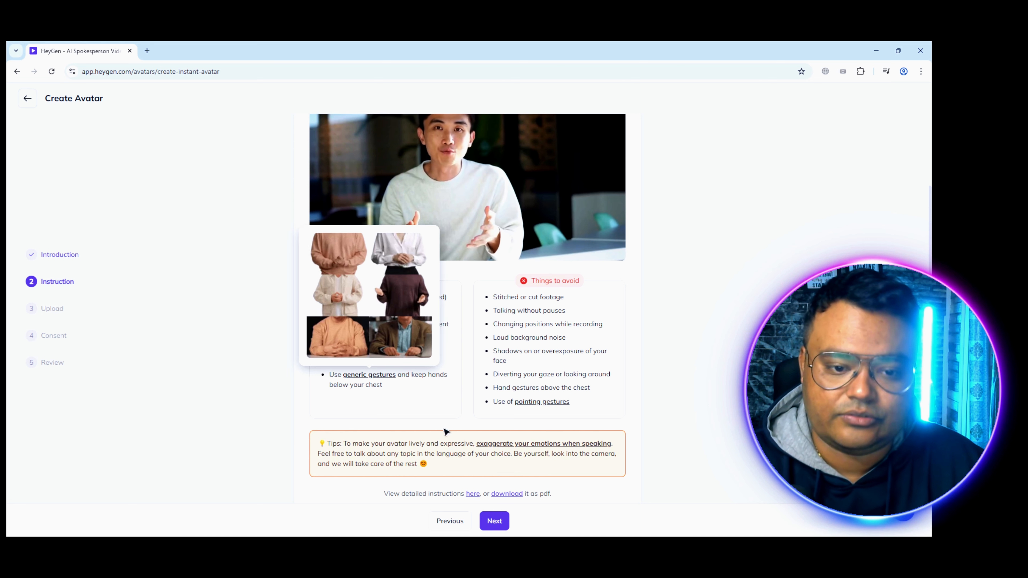
Step: Upload the avatar footage video from the Desktop folder, keep ambient sounds enabled and proceed to the consent stage
click(508, 523)
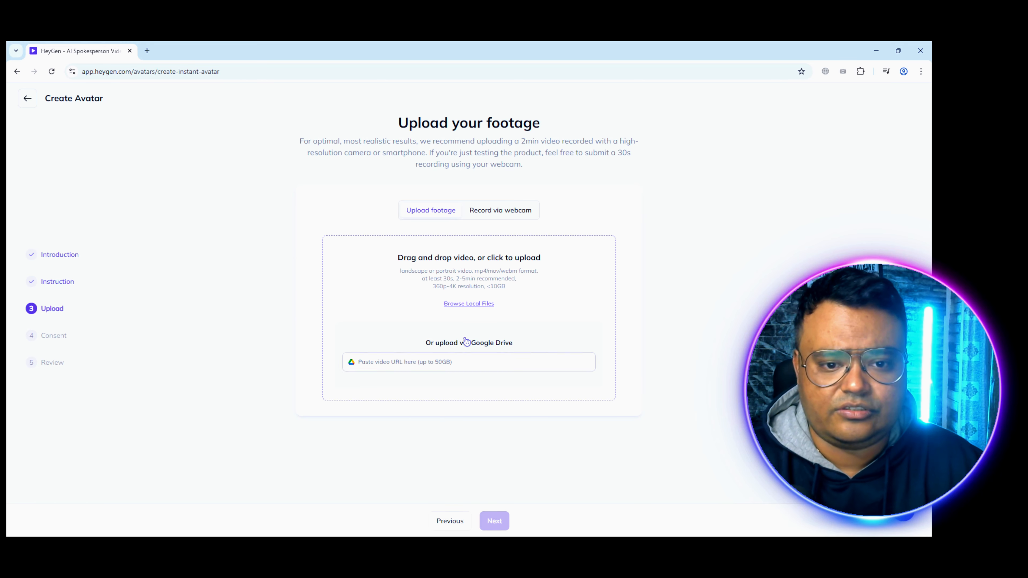
click(476, 306)
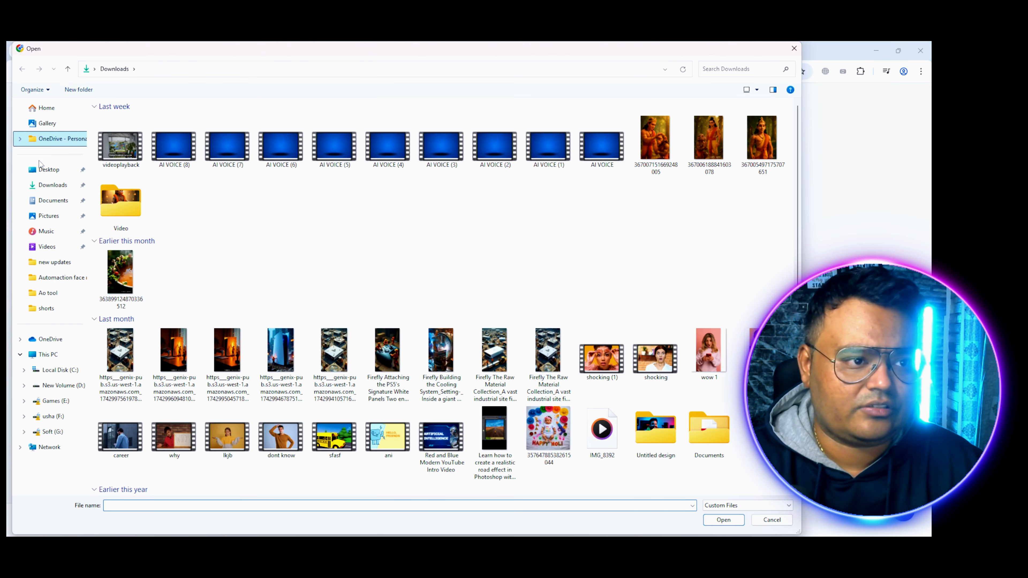
click(48, 169)
click(498, 132)
click(723, 519)
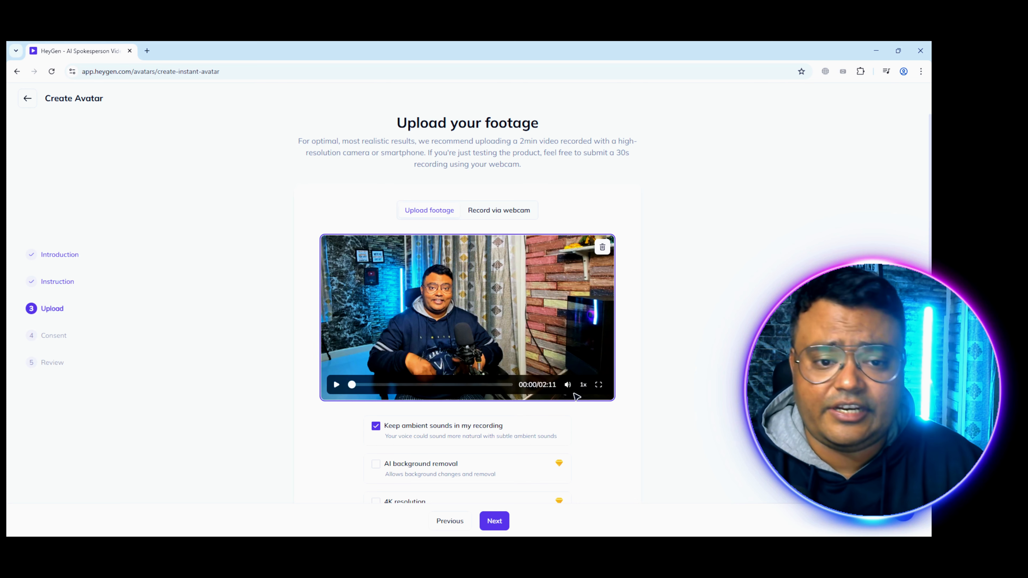
scroll(410, 415, down, 2)
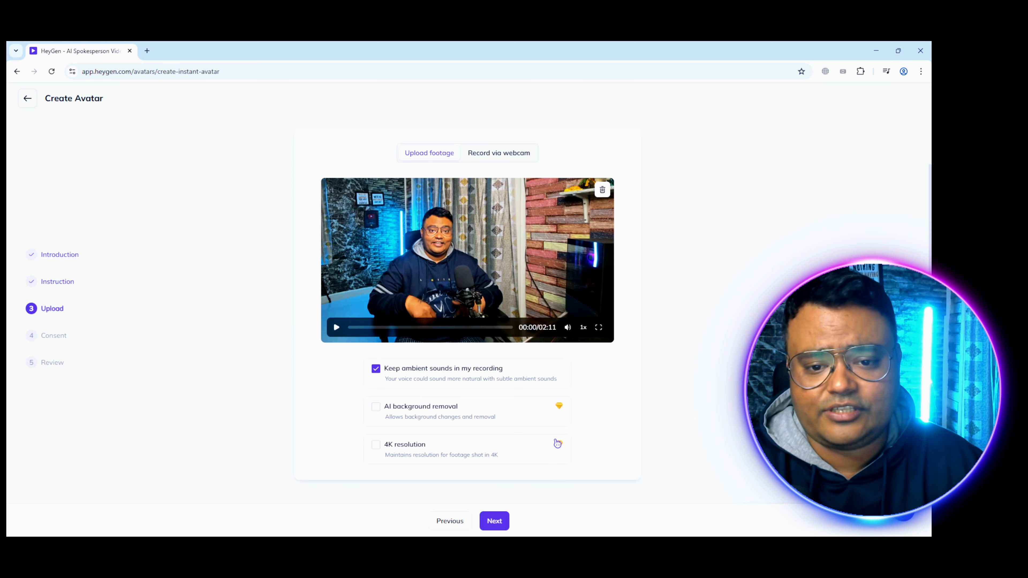
click(490, 525)
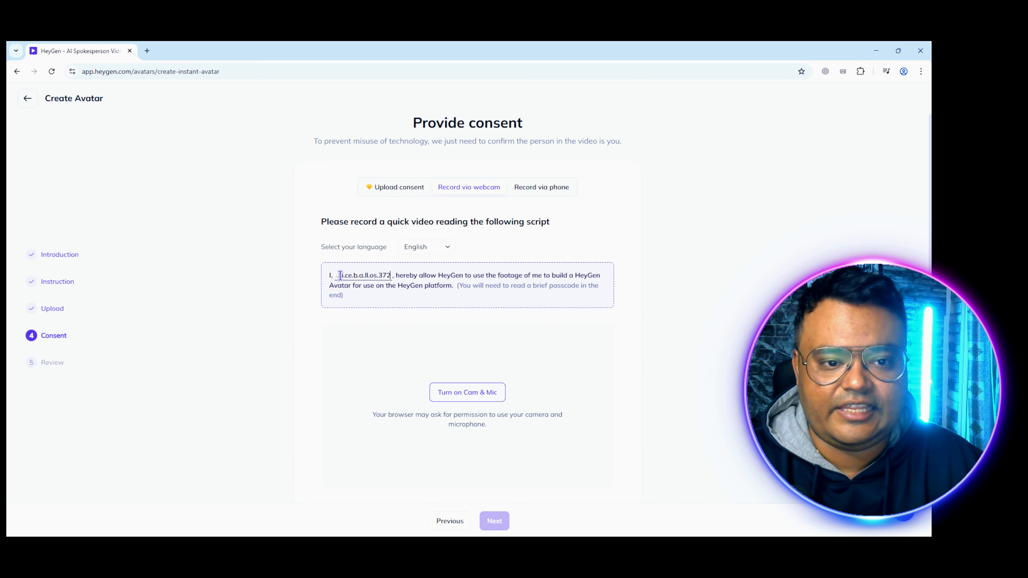
Step: Replace the account name in the consent script with the speaker's first name
drag(340, 275, 436, 280)
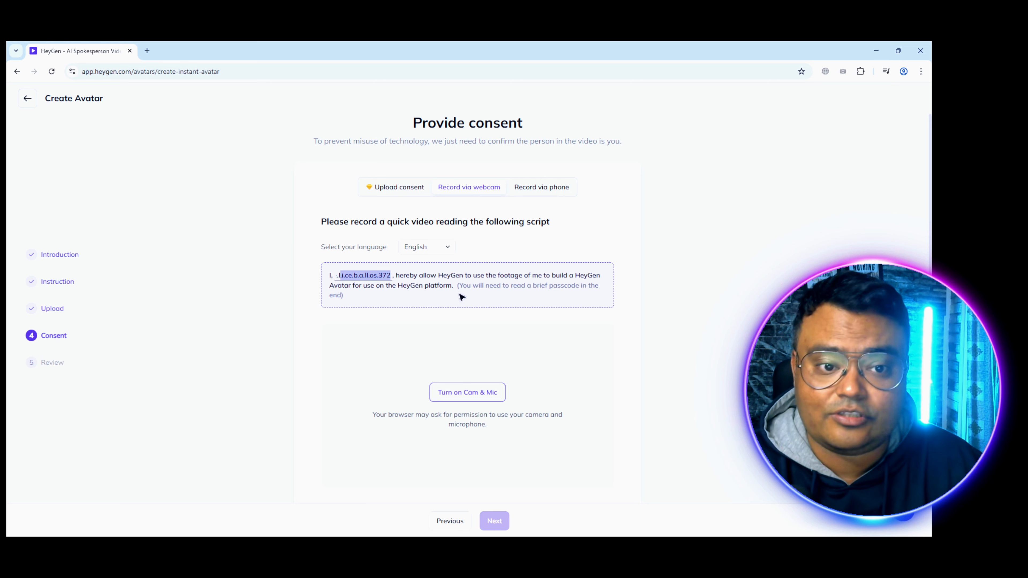
click(390, 275)
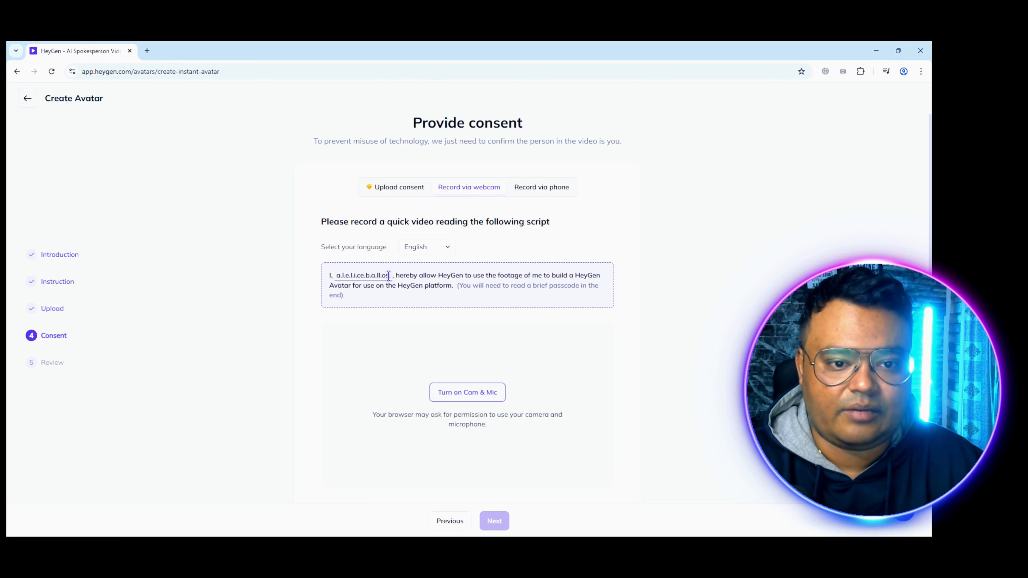
drag(388, 276, 336, 275)
text(Harish)
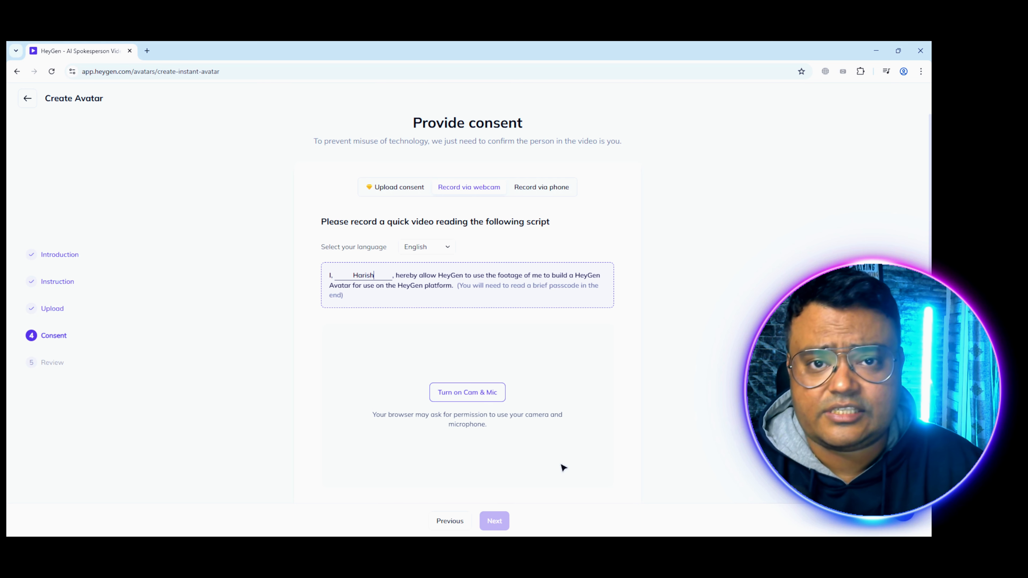
Step: Turn on the camera and microphone, record the consent video via webcam and submit it
click(489, 399)
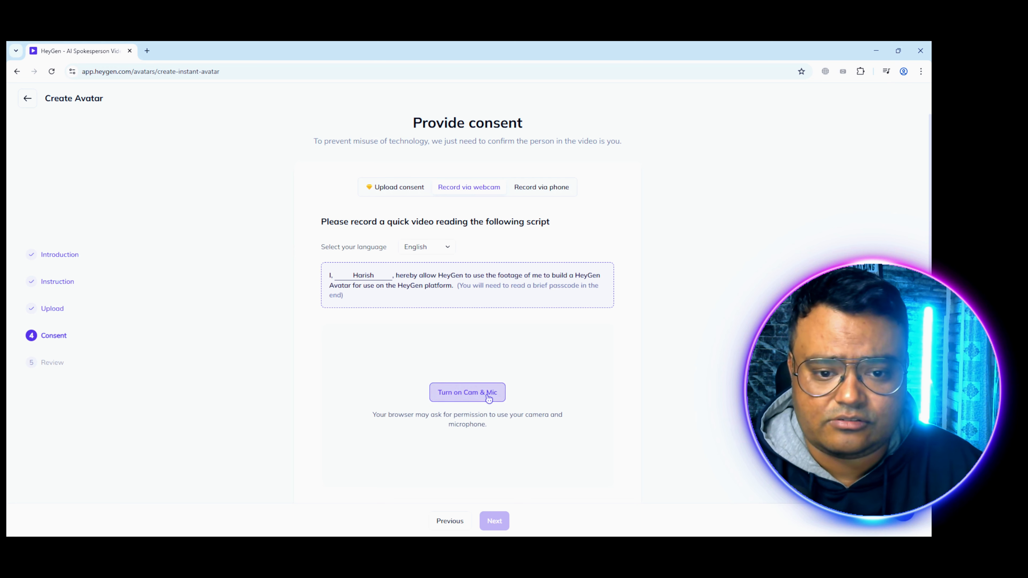
click(133, 153)
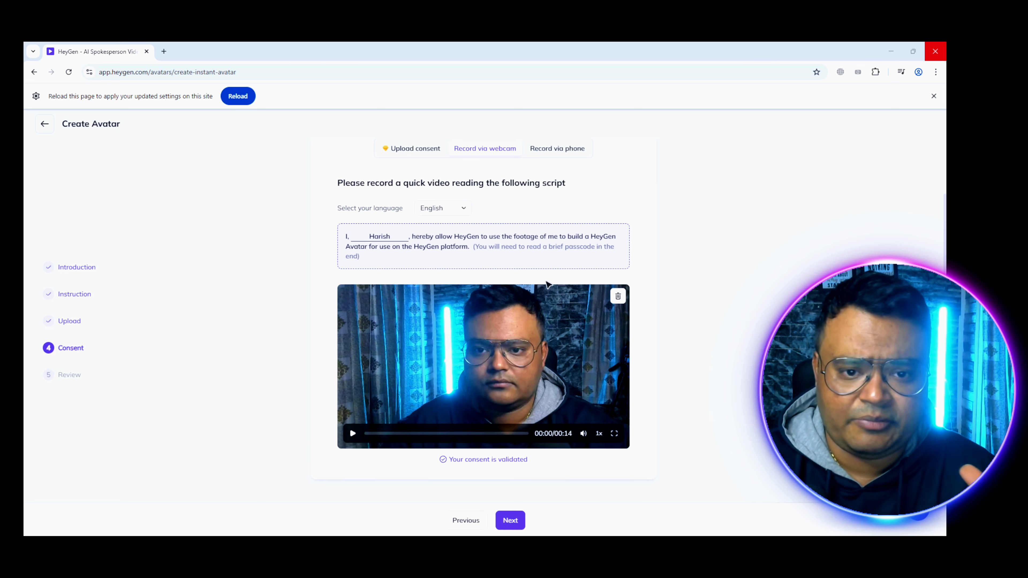
click(512, 523)
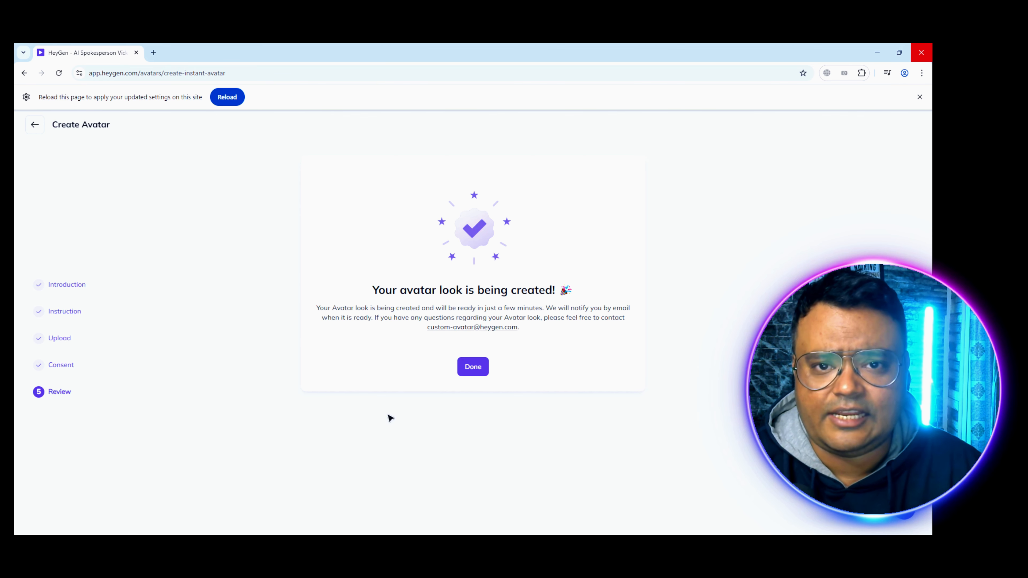
Step: Finish the avatar submission, name the avatar with the speaker's first name, accept the age and permission terms and continue
click(482, 368)
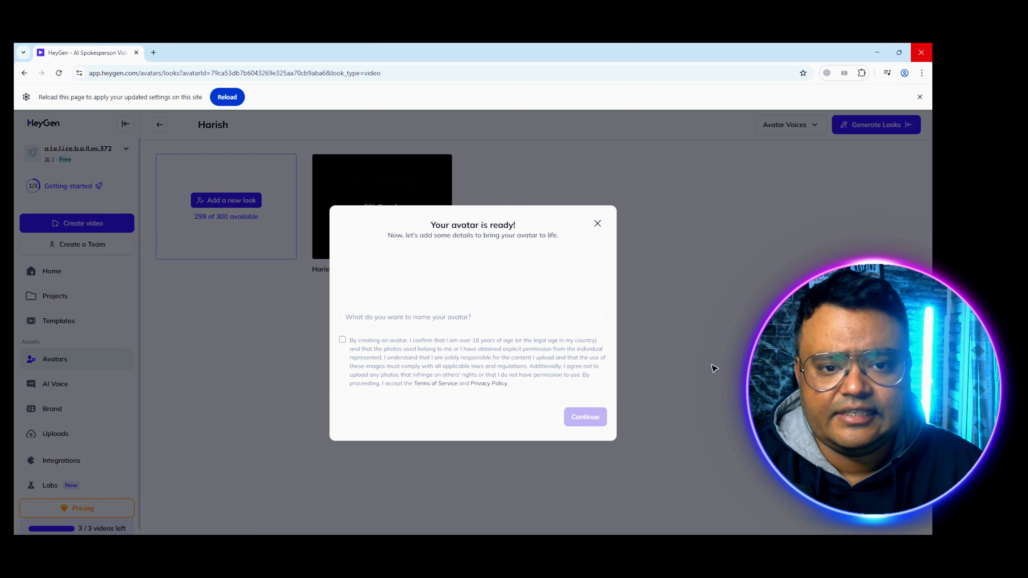
click(447, 316)
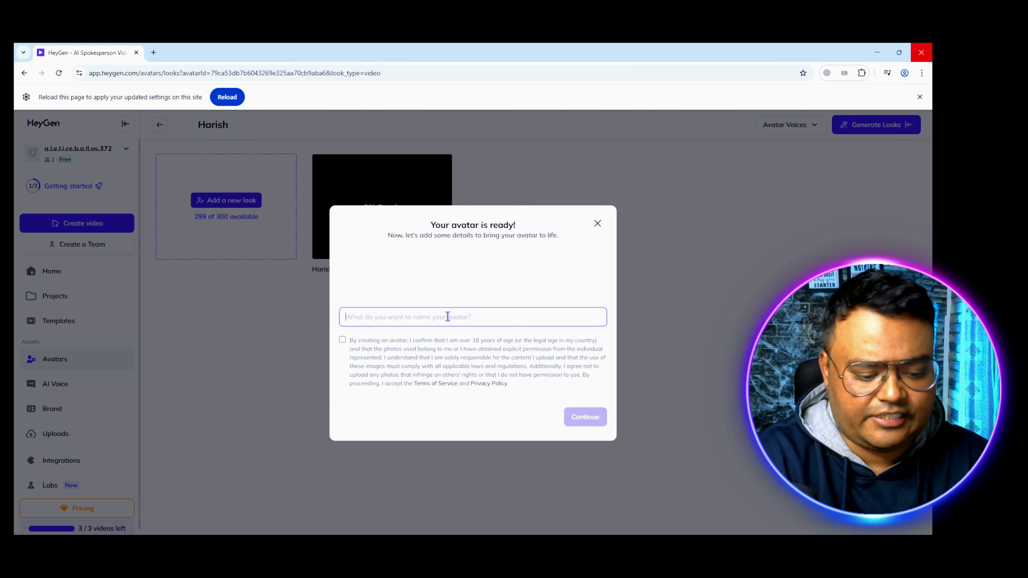
text(Harish)
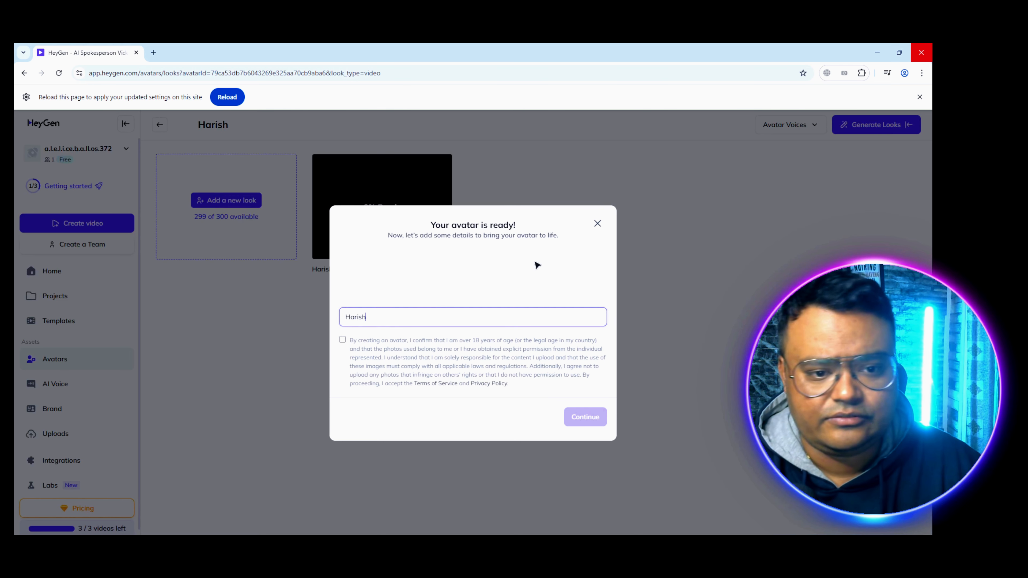
click(343, 341)
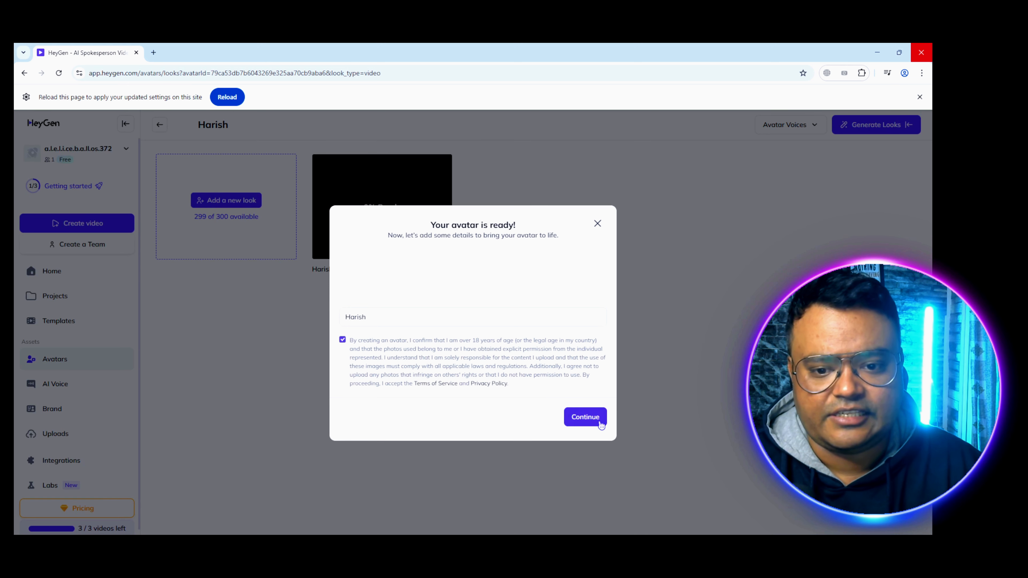
click(601, 425)
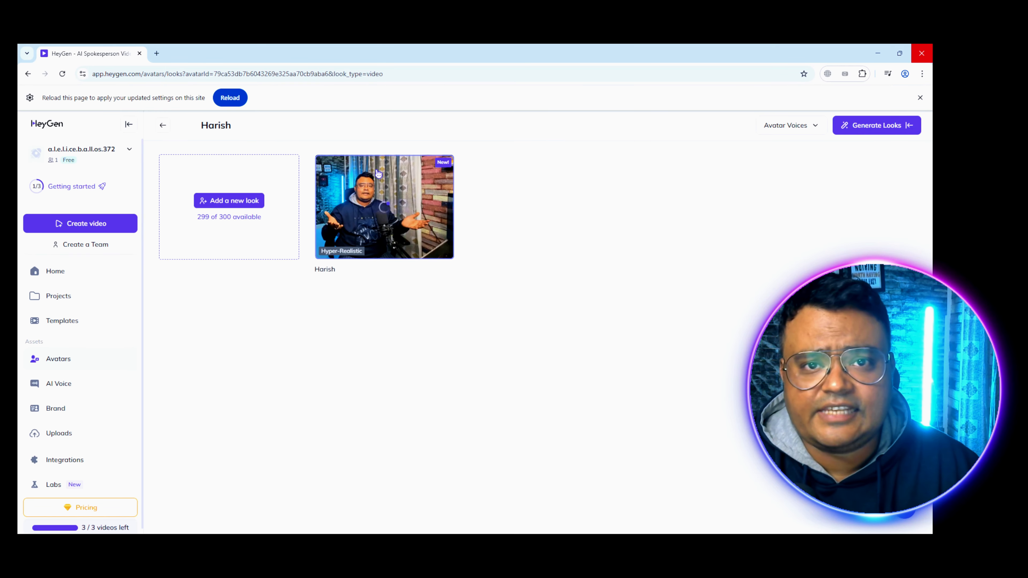
Step: Check out the finished avatar, go through its introduction and pro-tips, and close its video preview
mouse_move(389, 196)
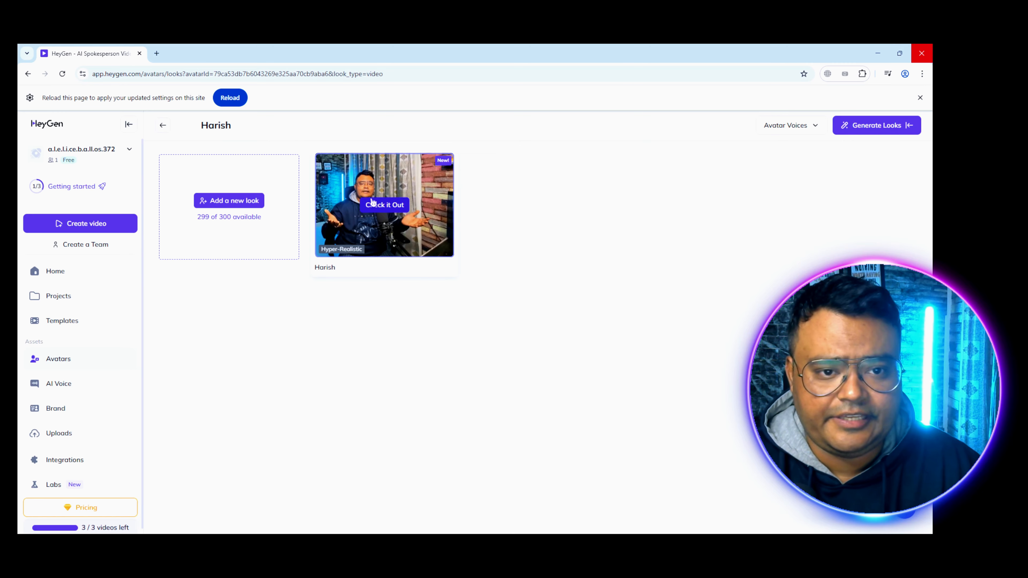
click(387, 205)
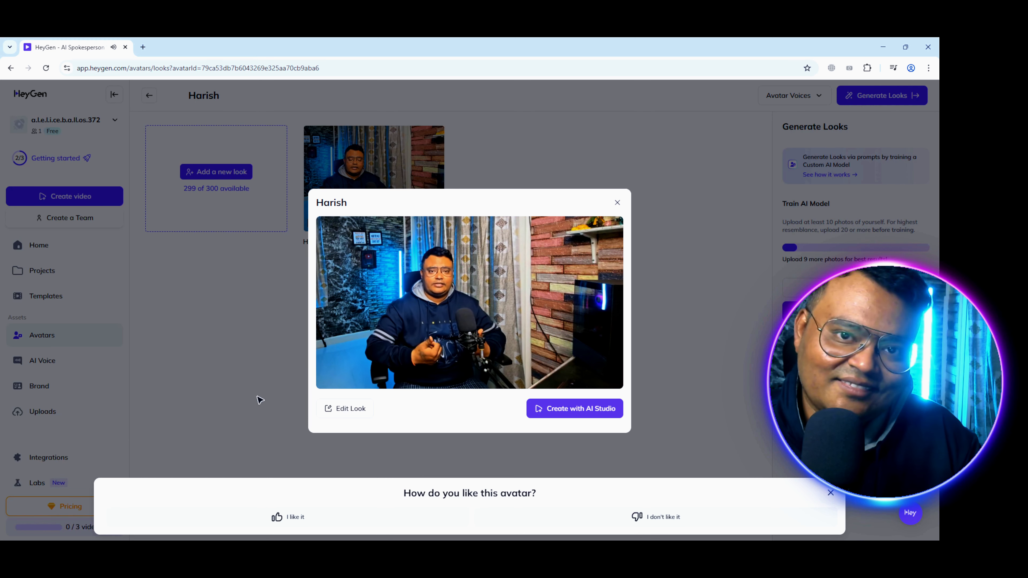
mouse_move(328, 367)
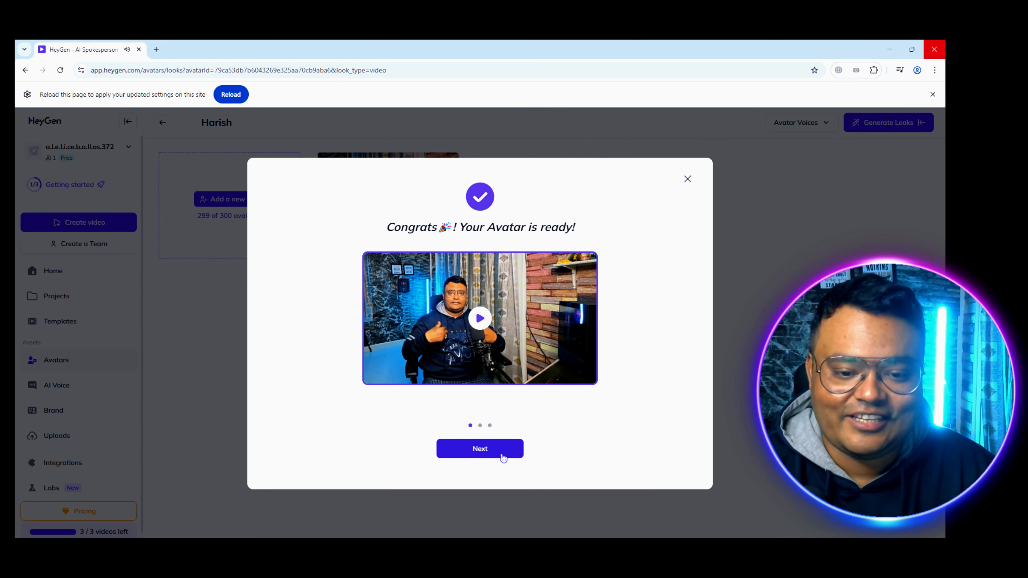
click(502, 456)
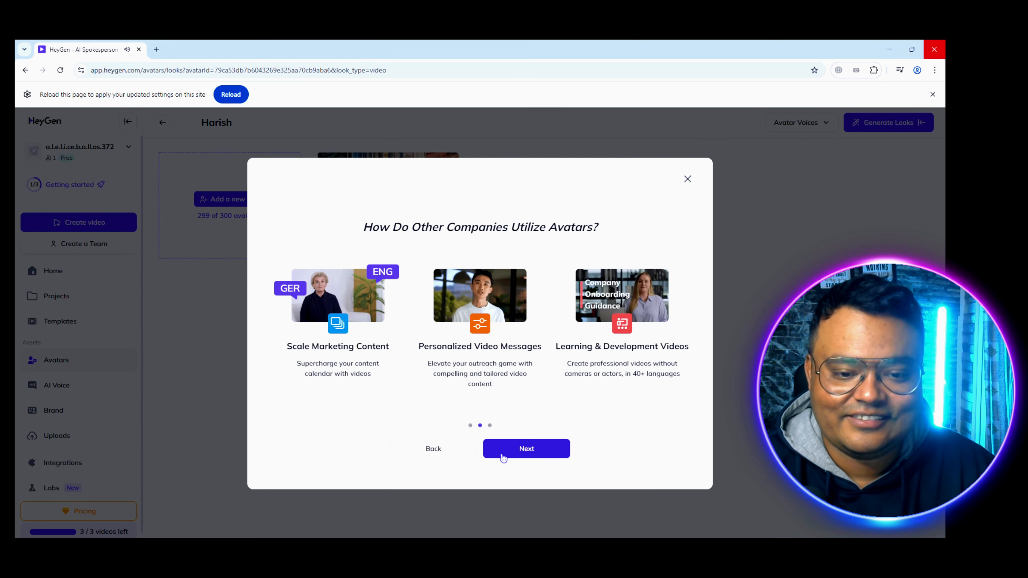
click(545, 452)
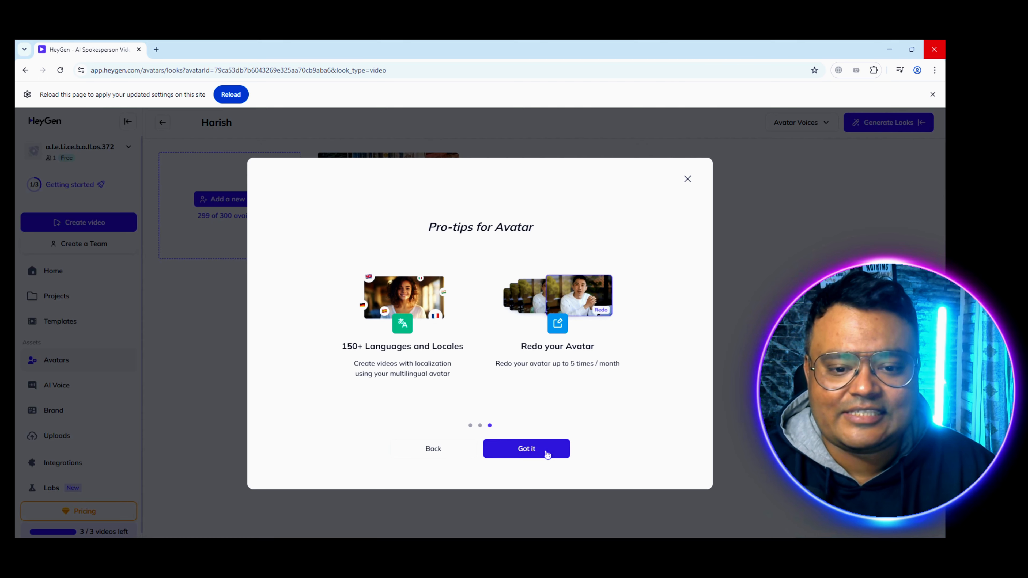
click(548, 454)
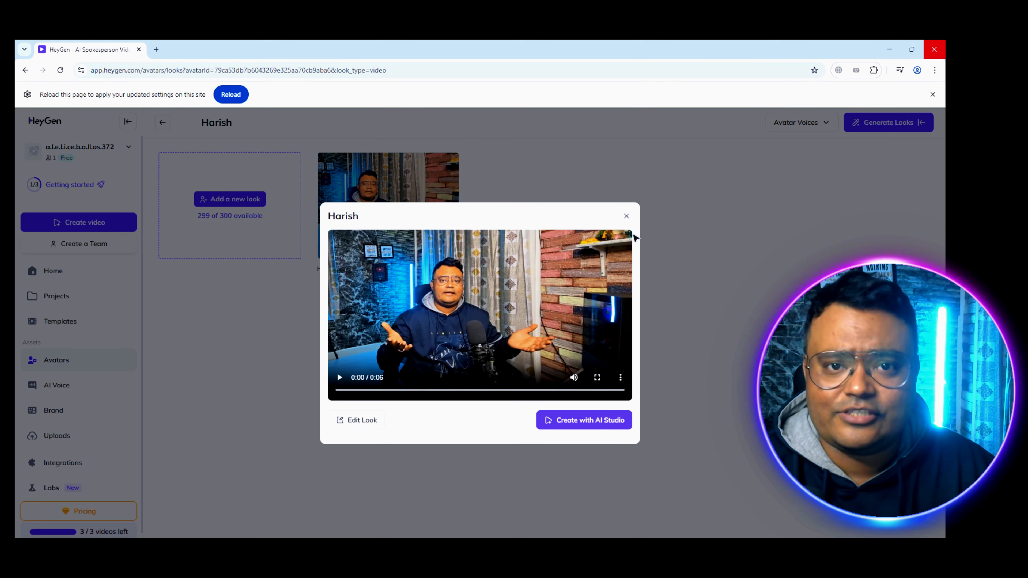
click(626, 217)
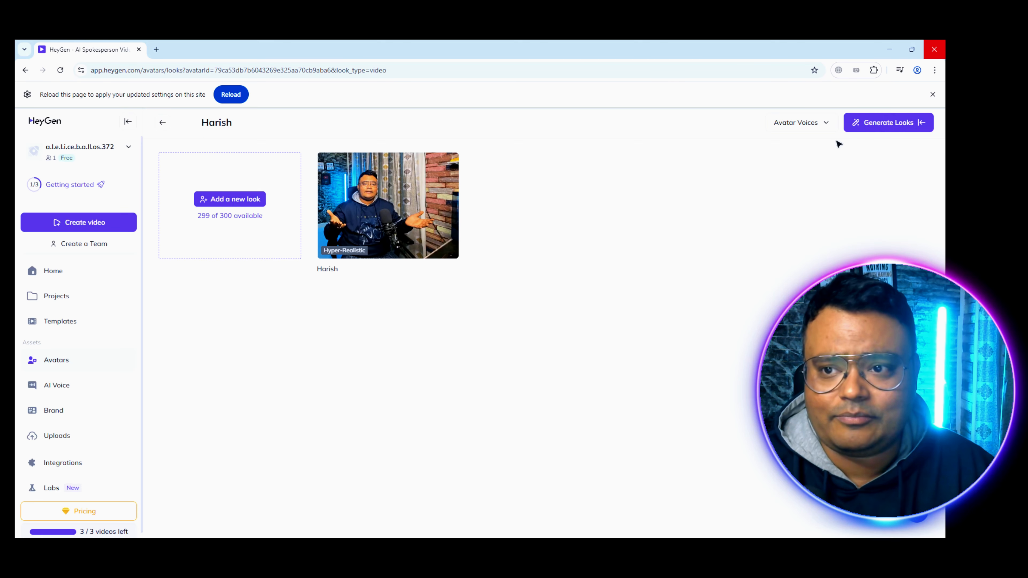
Step: Show the look generation options, dismiss the reload notice and start a new landscape avatar video from scratch
click(879, 125)
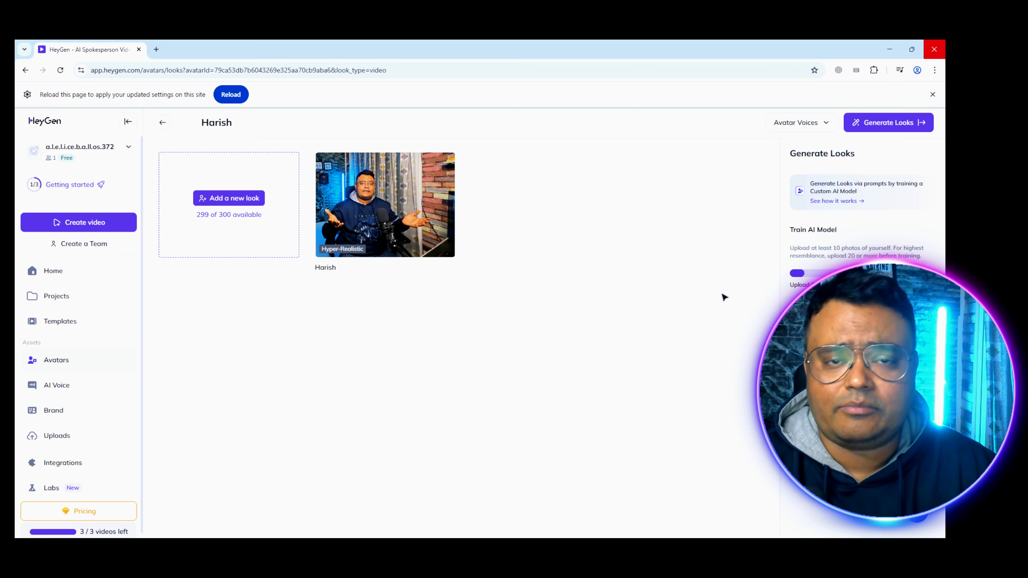
click(932, 94)
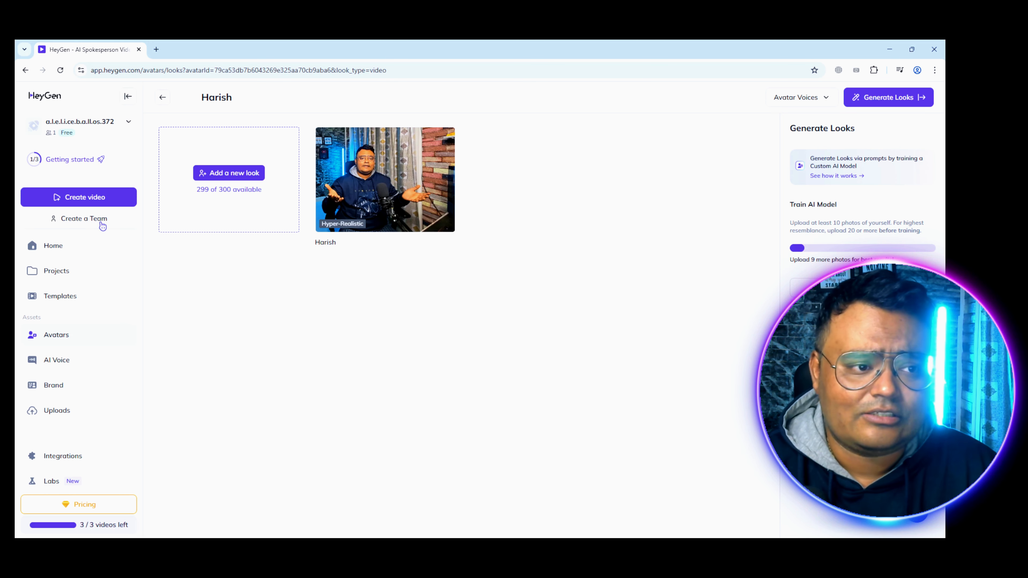
click(83, 203)
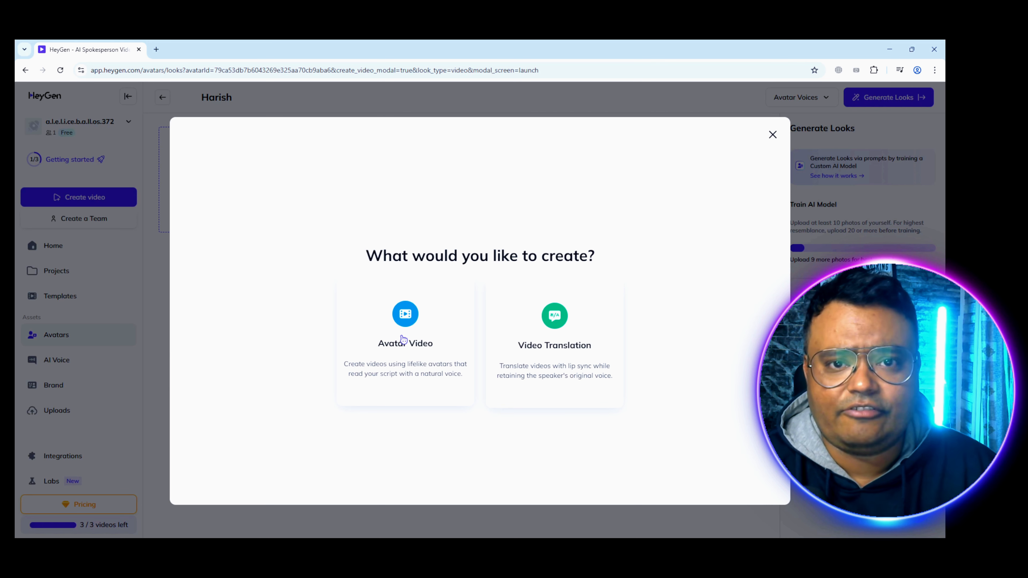
click(404, 336)
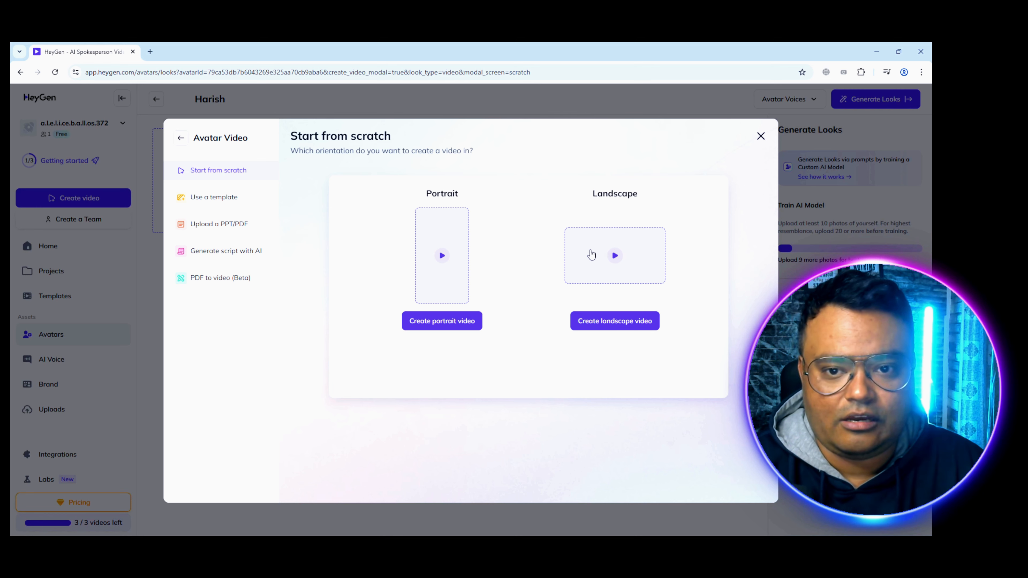
click(605, 259)
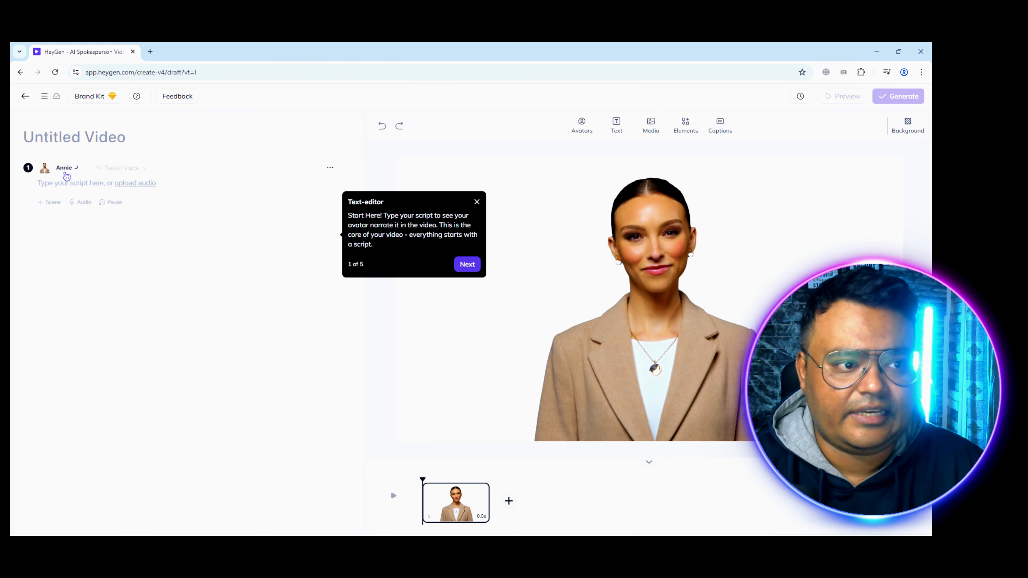
Step: Replace the scene's default avatar Annie with the custom avatar's only look
click(70, 170)
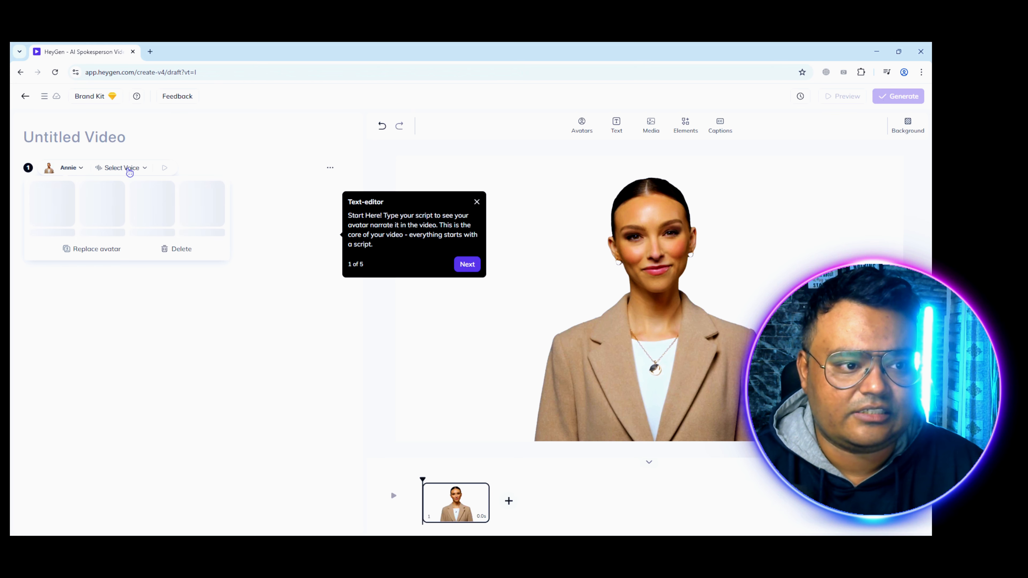
click(93, 251)
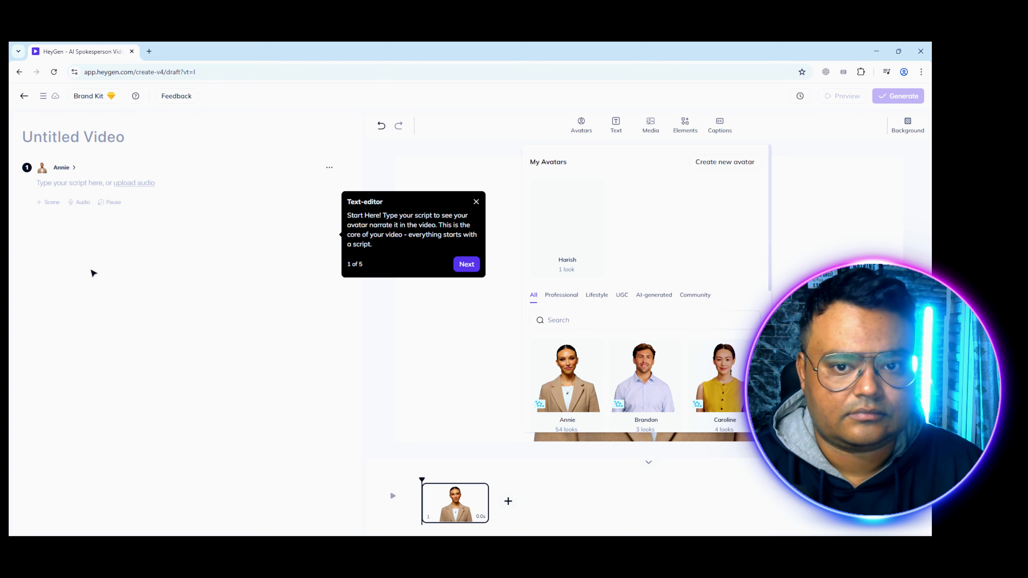
click(563, 236)
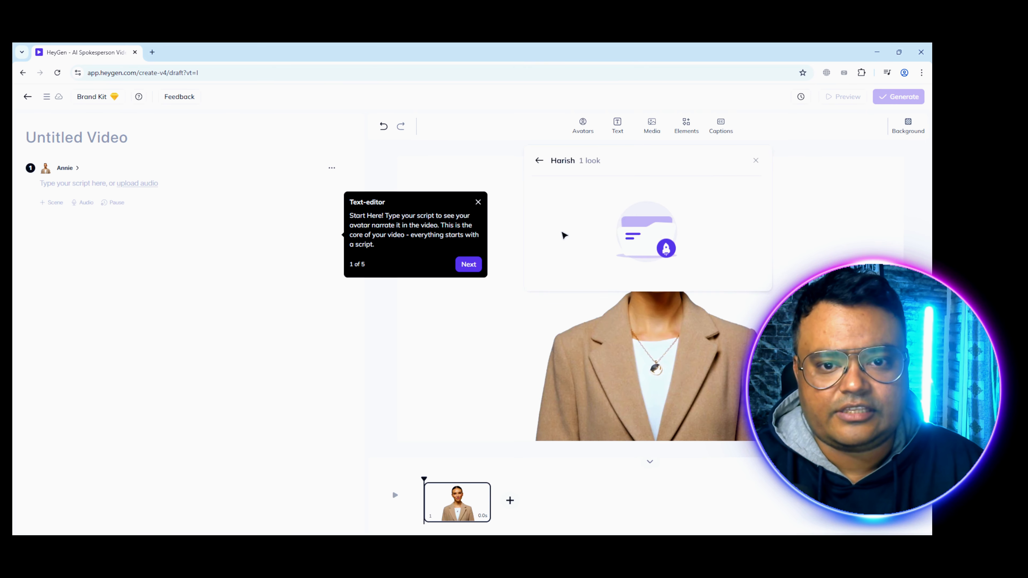
click(646, 220)
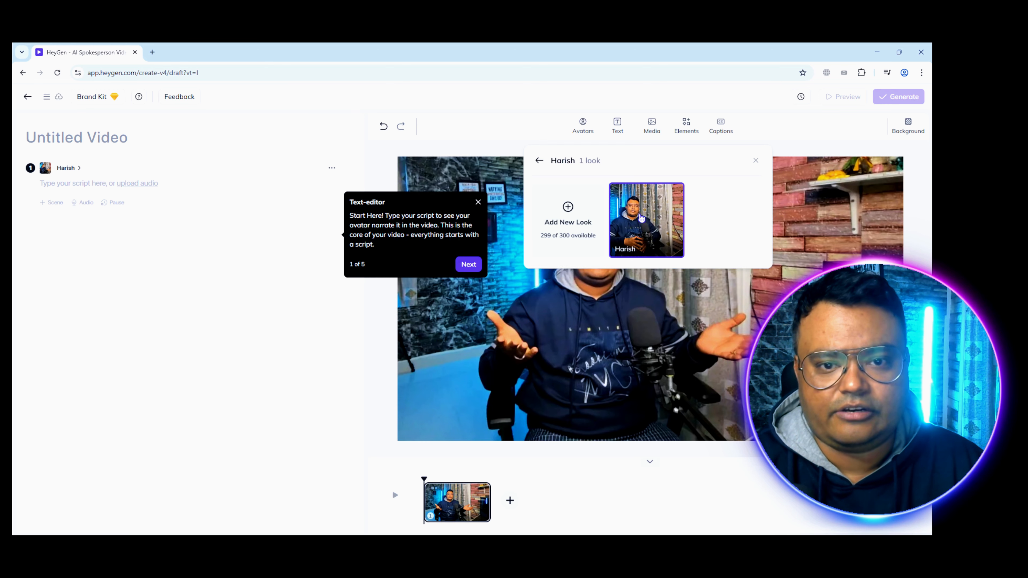
Step: Advance through the editor's introductory tips up to the Timeline tip
click(469, 272)
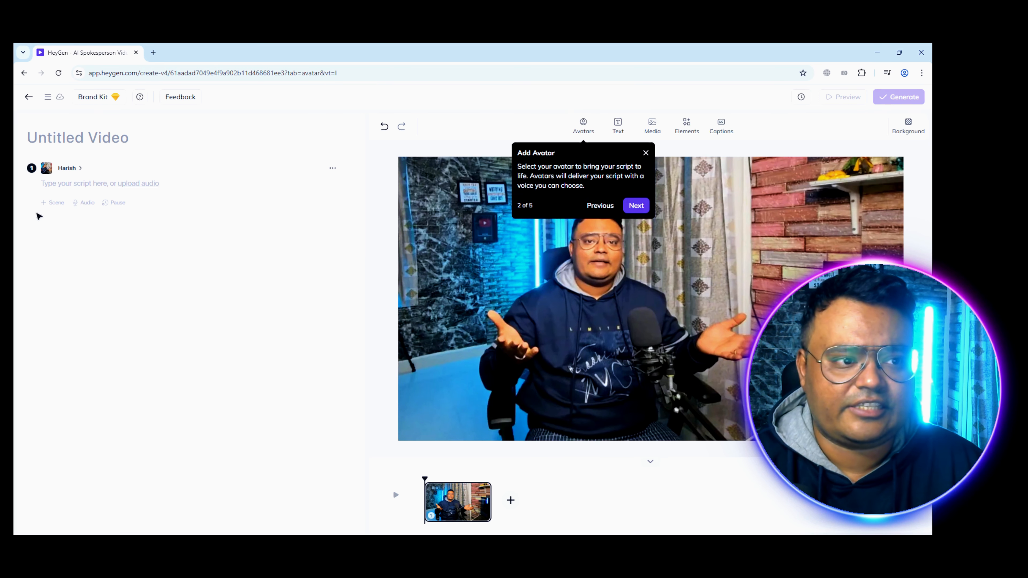
click(636, 205)
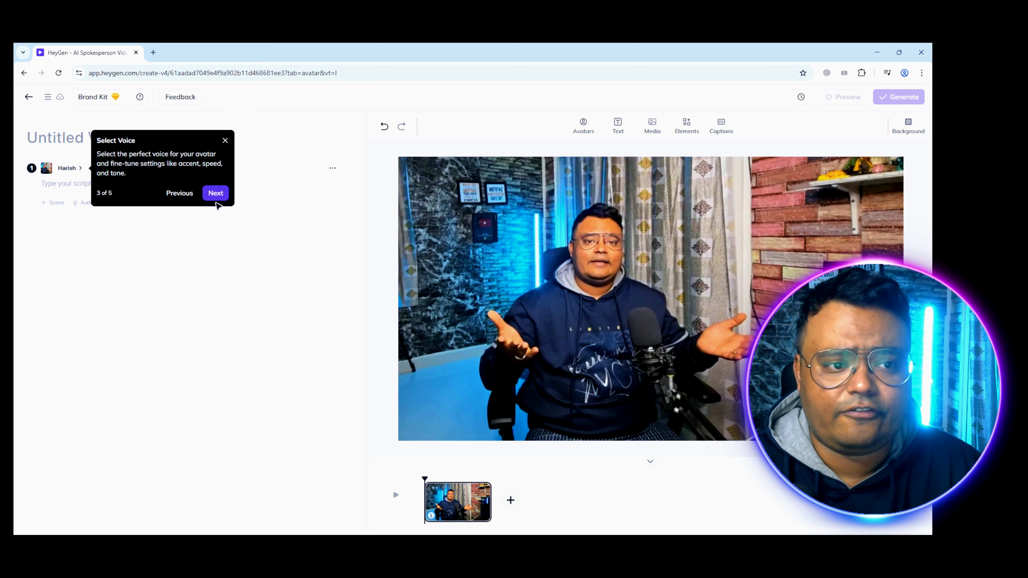
click(216, 193)
click(910, 163)
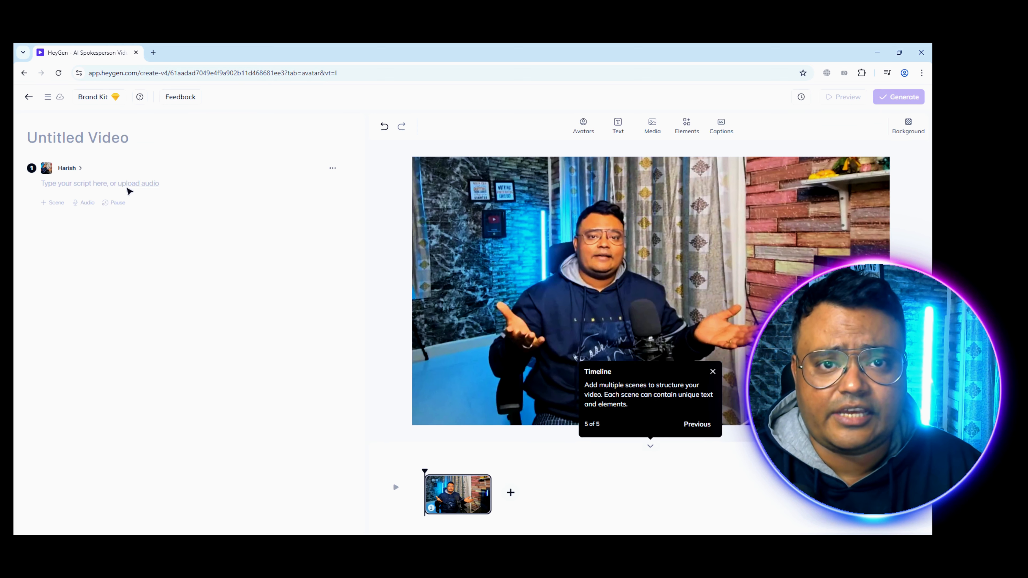
Step: Enter the AI Tammudu welcome script, covering ChatGPT, DALL·E, Midjourney, Canva AI, YouTube tools, Instagram hacks and Photoshop tricks
click(152, 186)
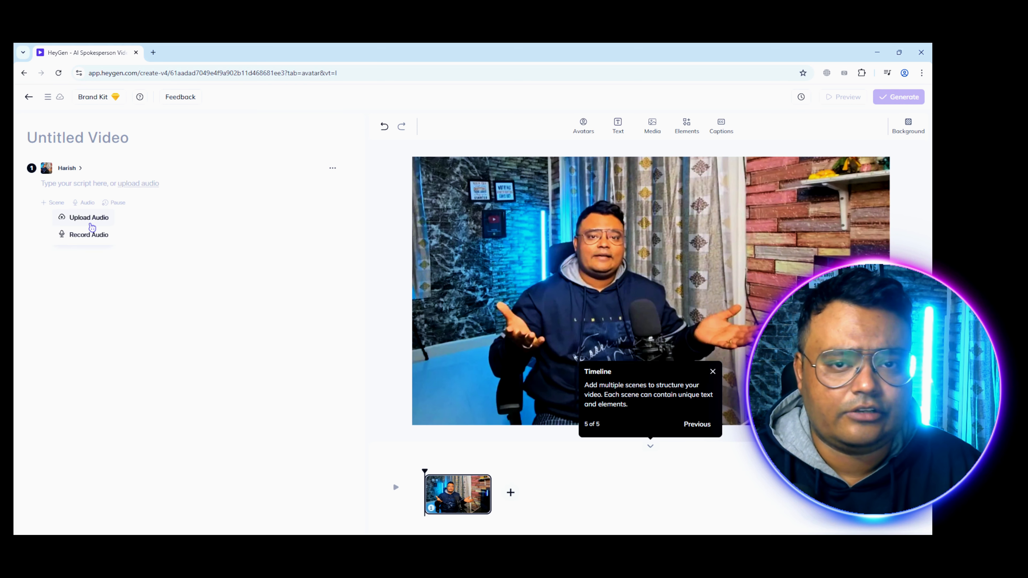
click(165, 195)
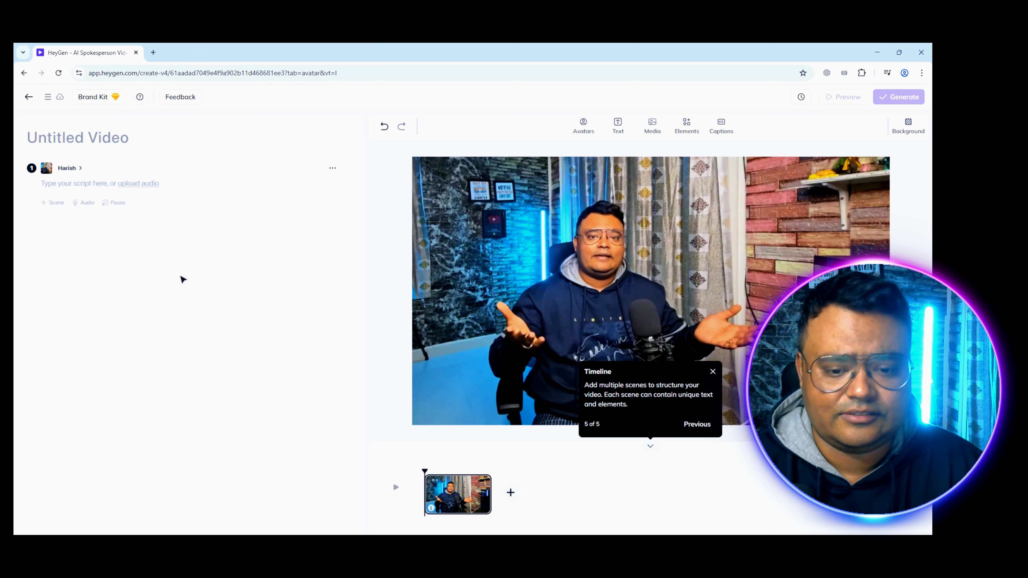
text(Hey everyone! Welcome to AI Tammudu – your friendly guide to the amazing world of Artificial Intelligence! On this channel, we explore all kinds of exciting topics – 🤖 ChatGPT, DALL·E, Midjourney, Canva AI, YouTube tools, Instagram hacks, Photoshop tricks, and more!)
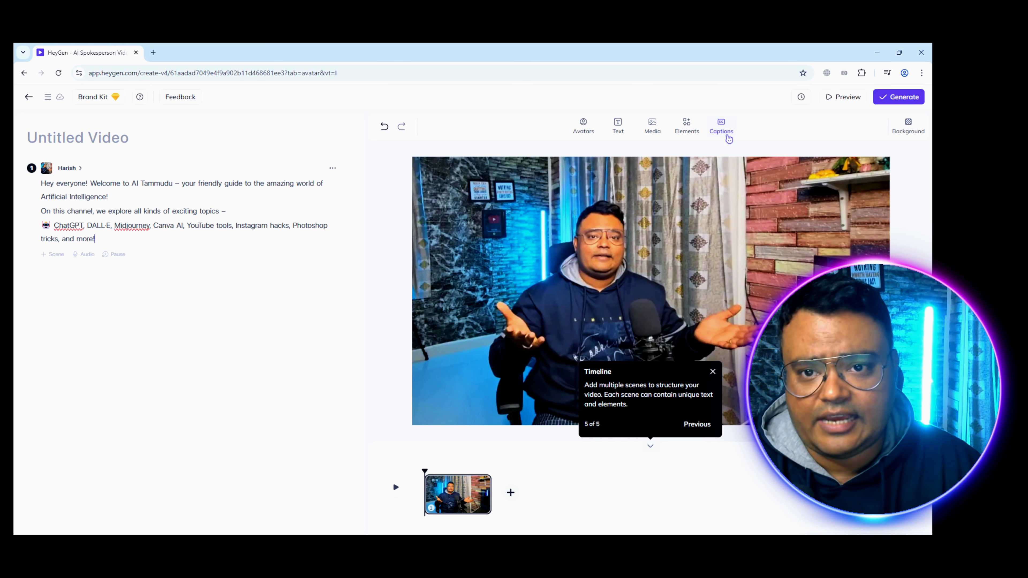
Step: Examine the available text styles, media library, shape elements and caption styles, and dismiss the Timeline tip
click(625, 132)
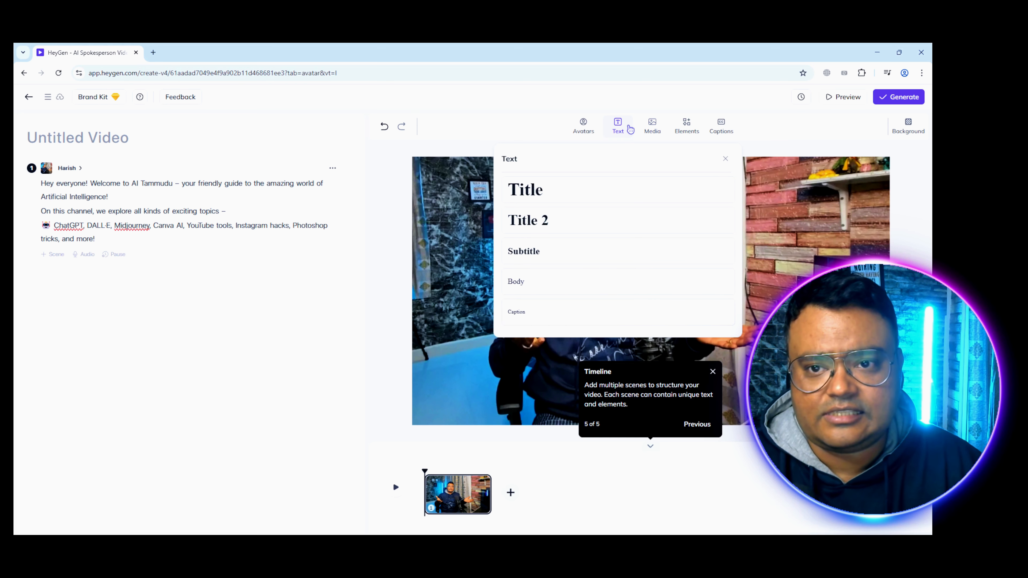
click(645, 129)
click(646, 129)
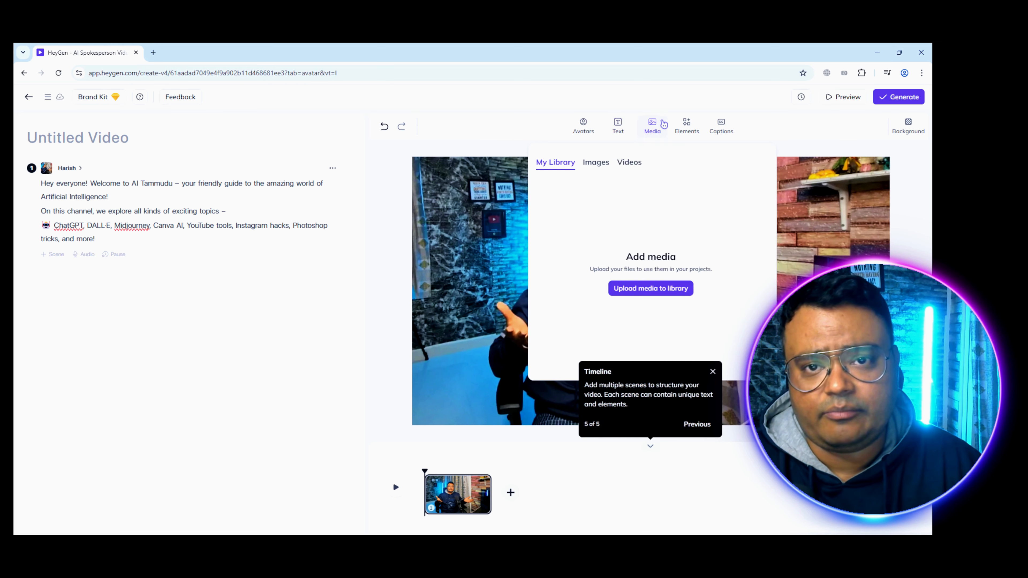
click(657, 127)
click(686, 125)
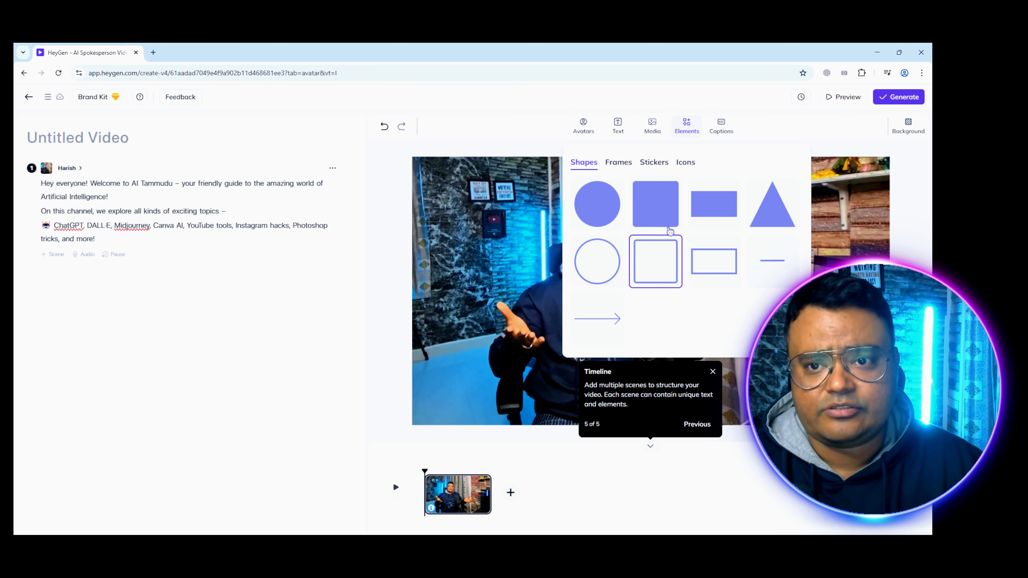
click(687, 125)
click(719, 128)
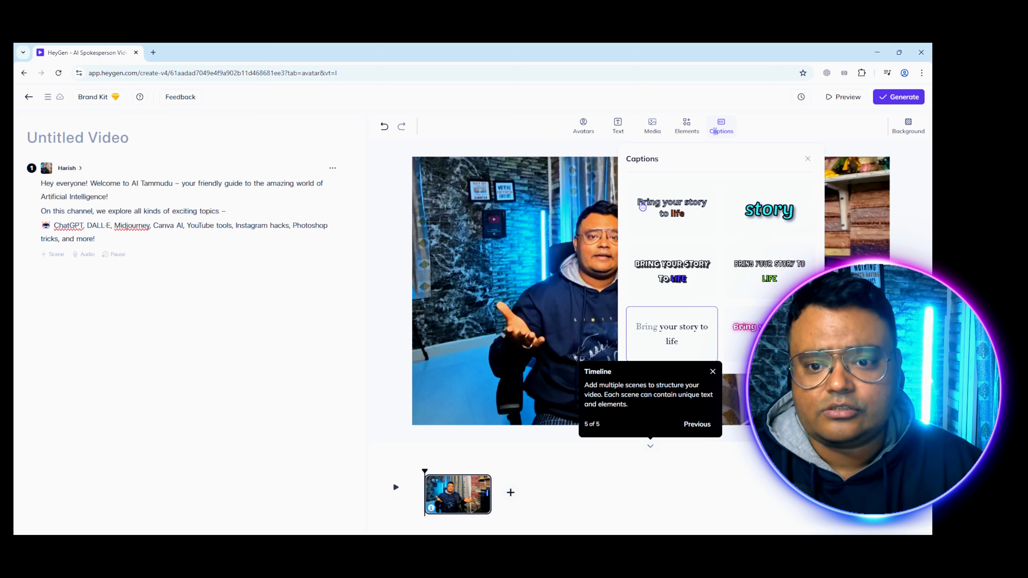
click(710, 384)
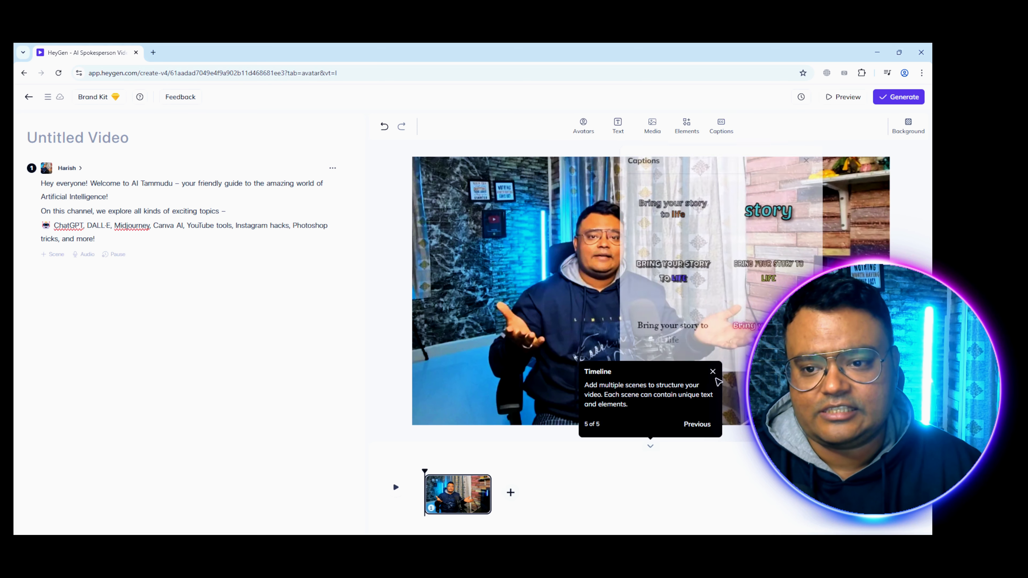
click(712, 372)
click(712, 135)
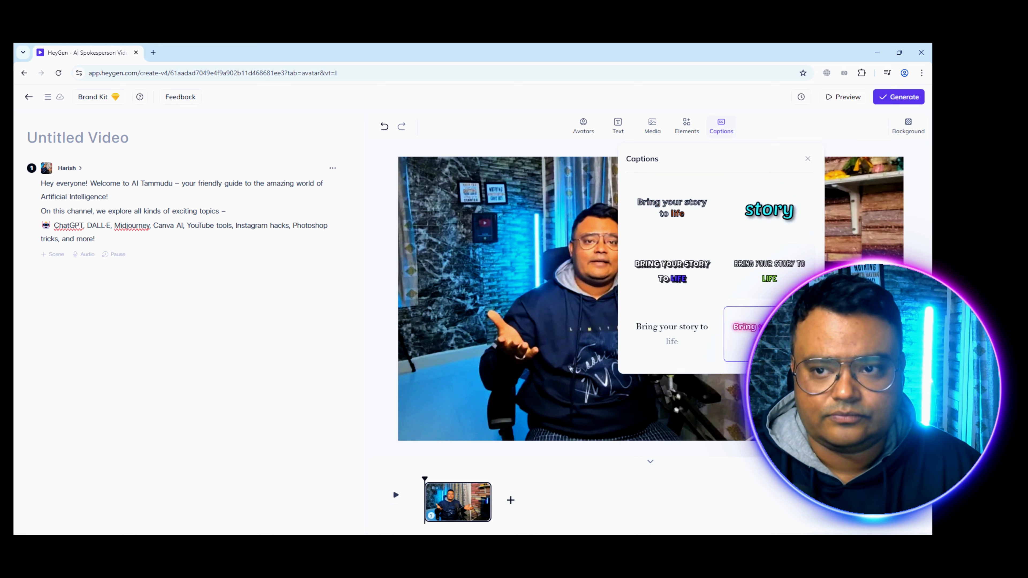
click(687, 102)
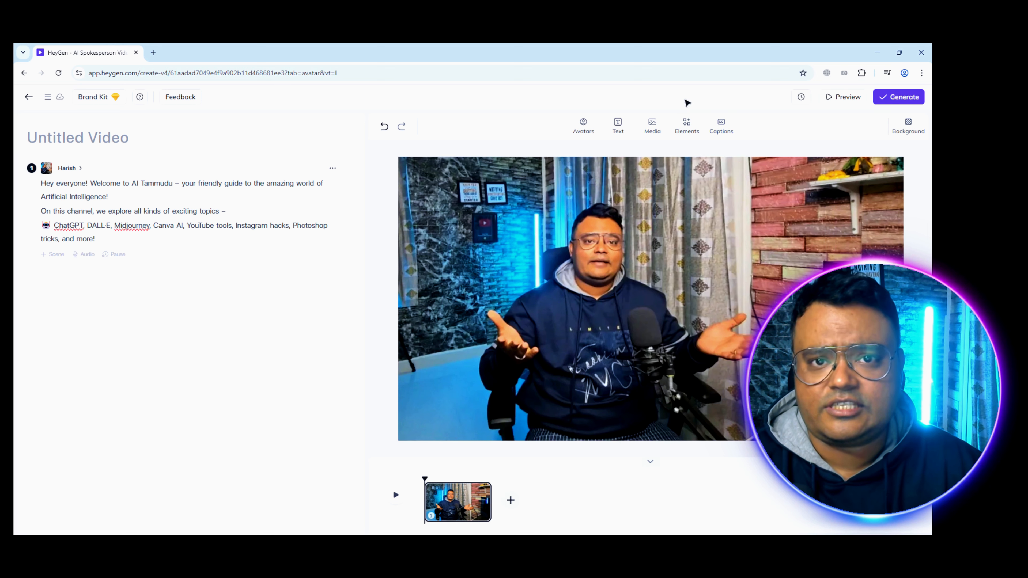
Step: Submit the video for generation with the filename Intor at 720p resolution, and dismiss the recommendation survey
click(898, 101)
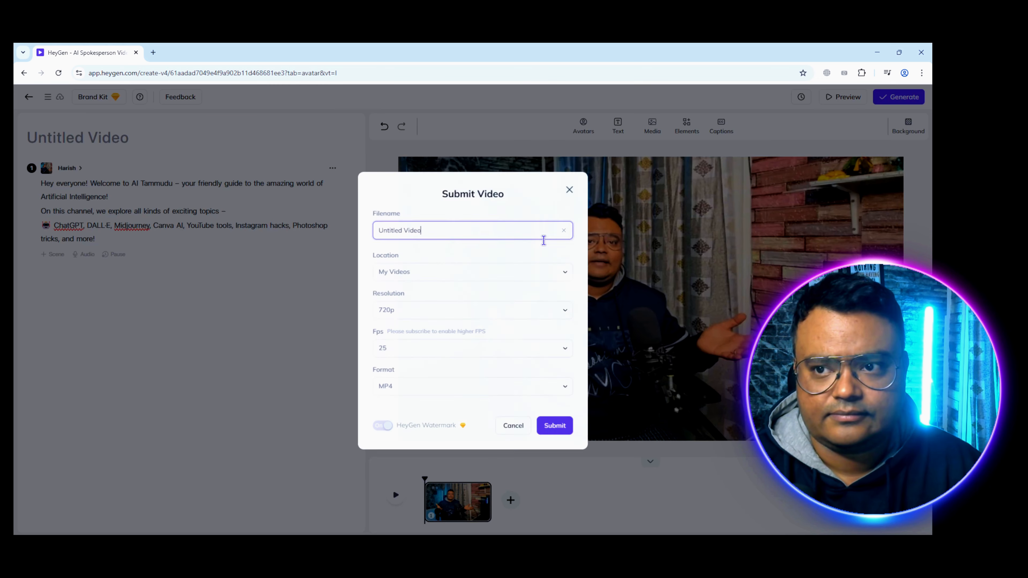
drag(442, 226, 367, 232)
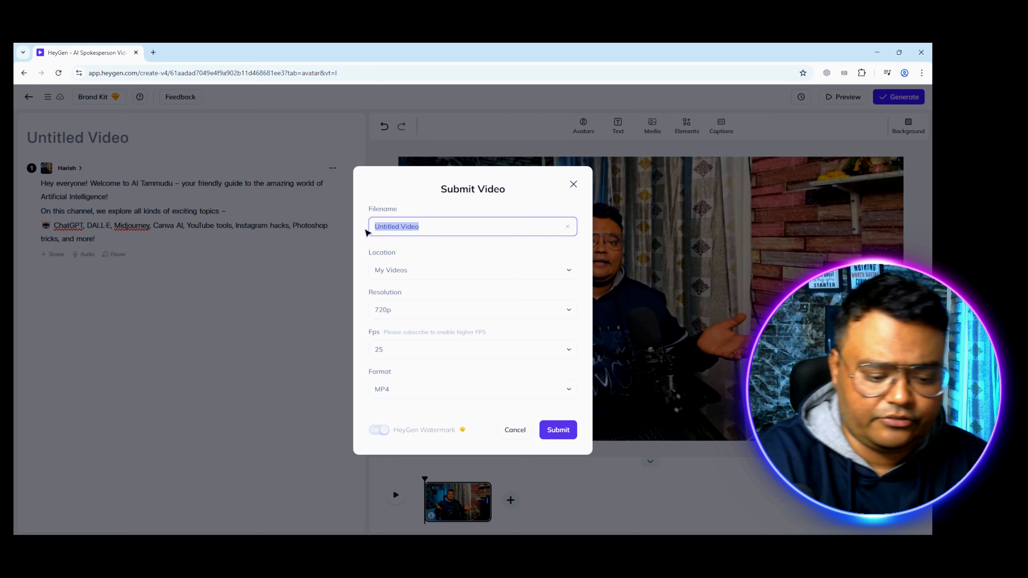
text(Intor)
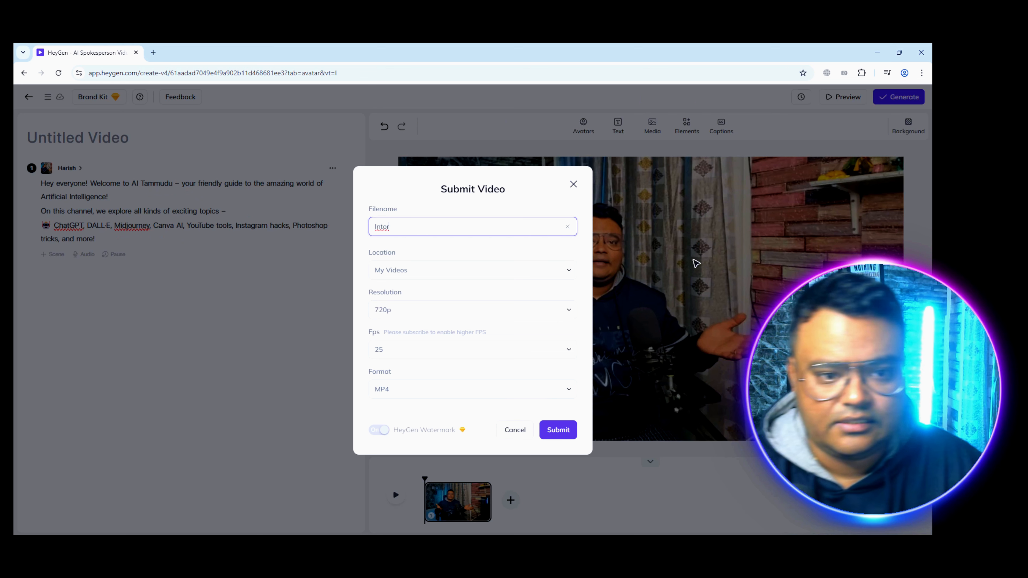
click(561, 310)
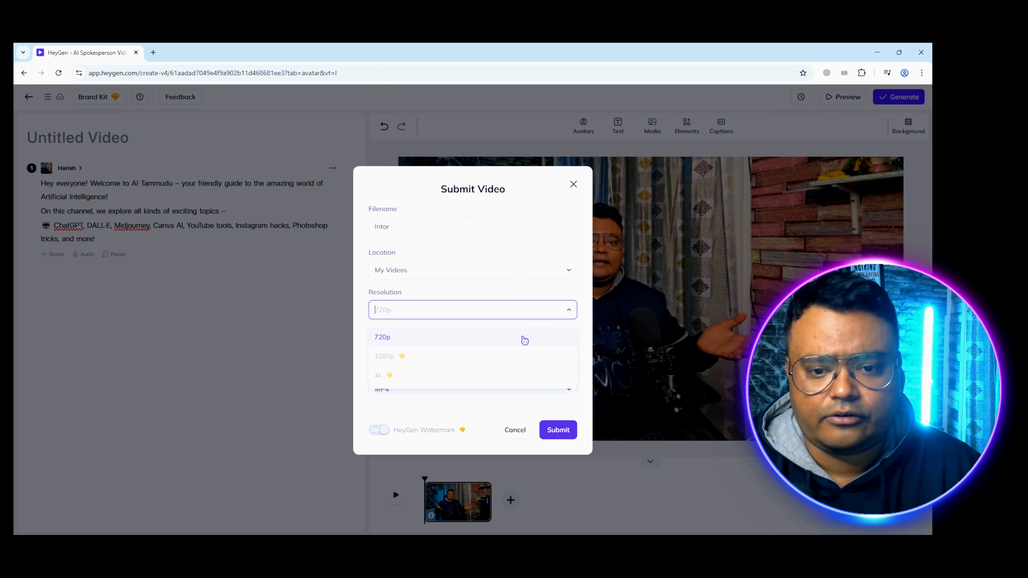
click(571, 313)
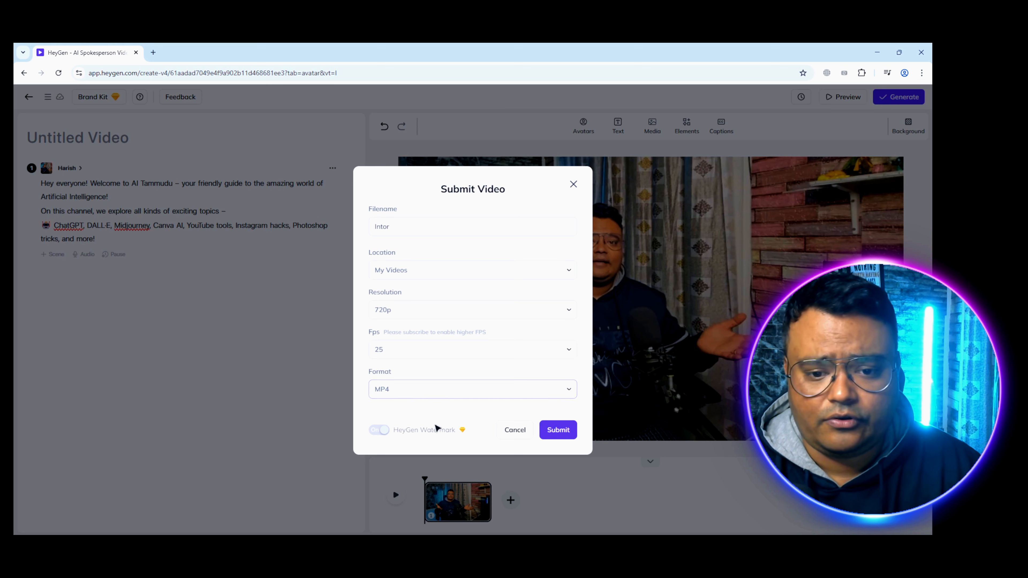
click(564, 432)
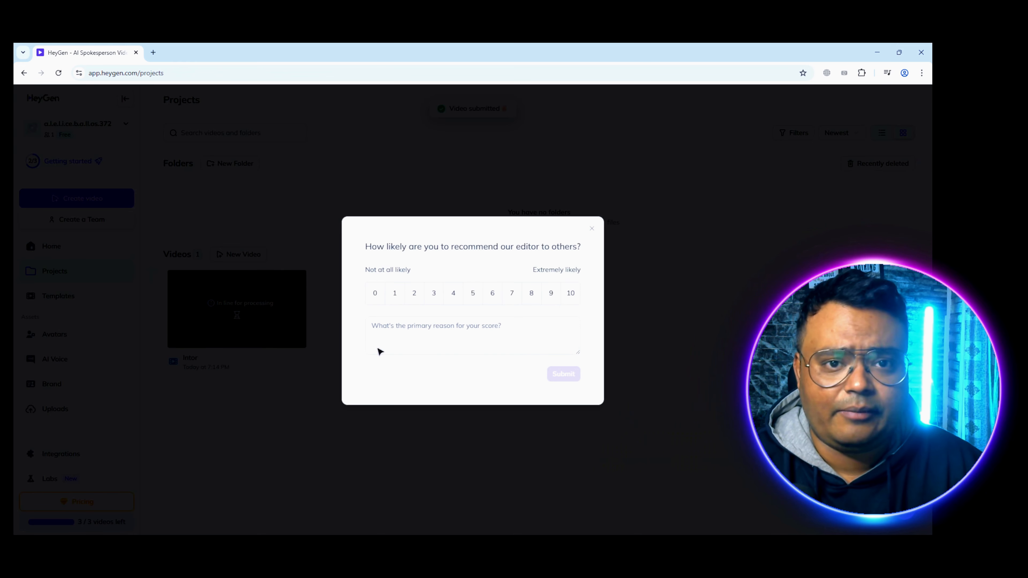
click(592, 230)
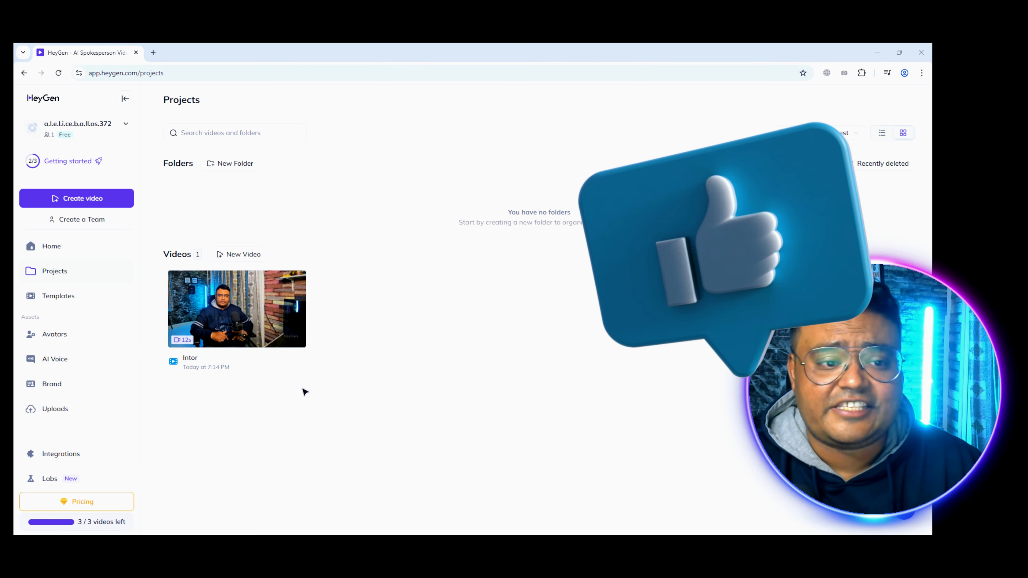
Step: Open the generated Intor video and play it through to check the avatar's speech and gestures
mouse_move(195, 300)
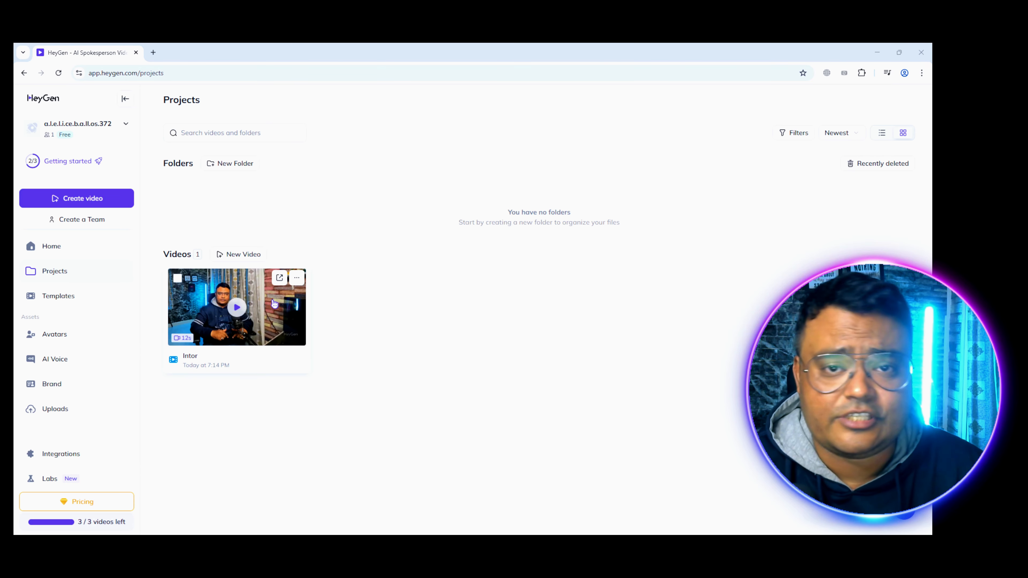
click(244, 310)
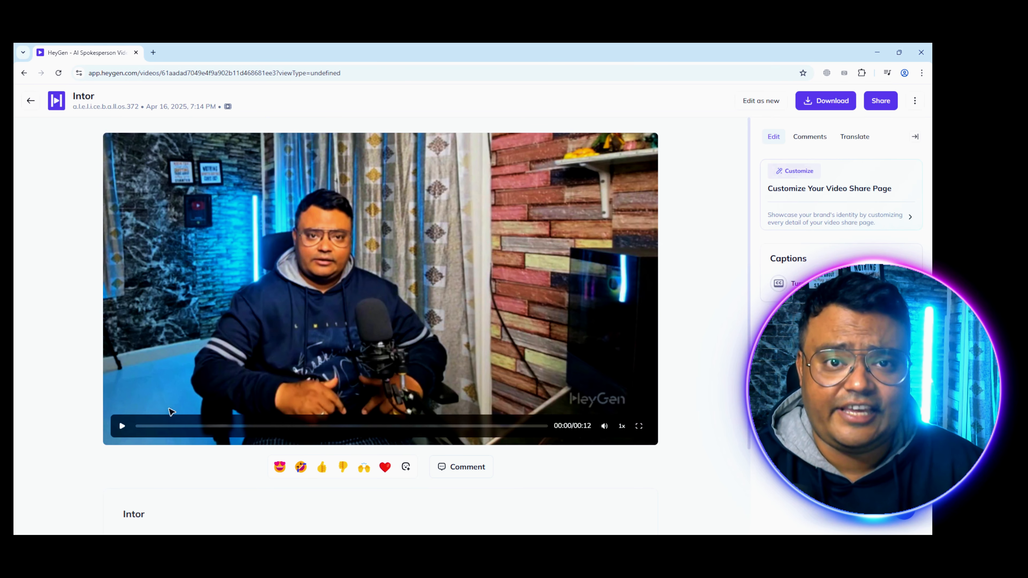
click(185, 282)
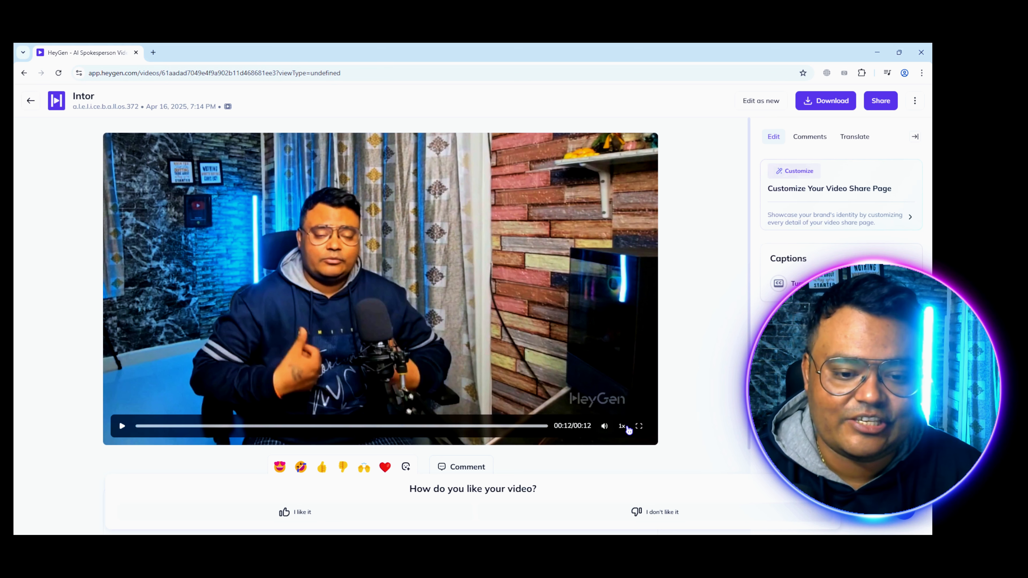
scroll(724, 363, down, 3)
scroll(719, 363, up, 3)
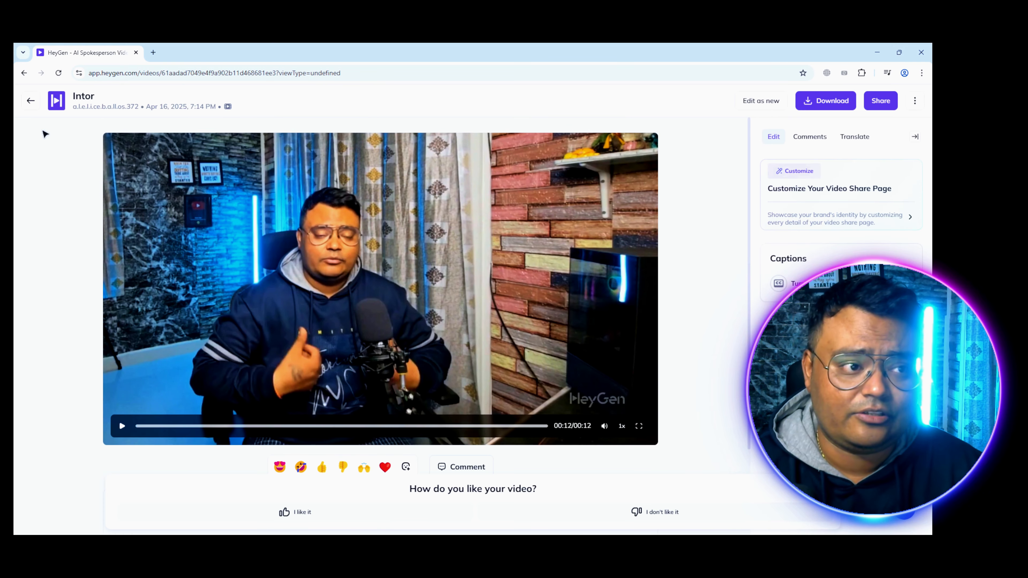
Step: Start a new avatar video from the projects list and replace the default avatar Annie with the custom avatar
click(30, 101)
click(102, 200)
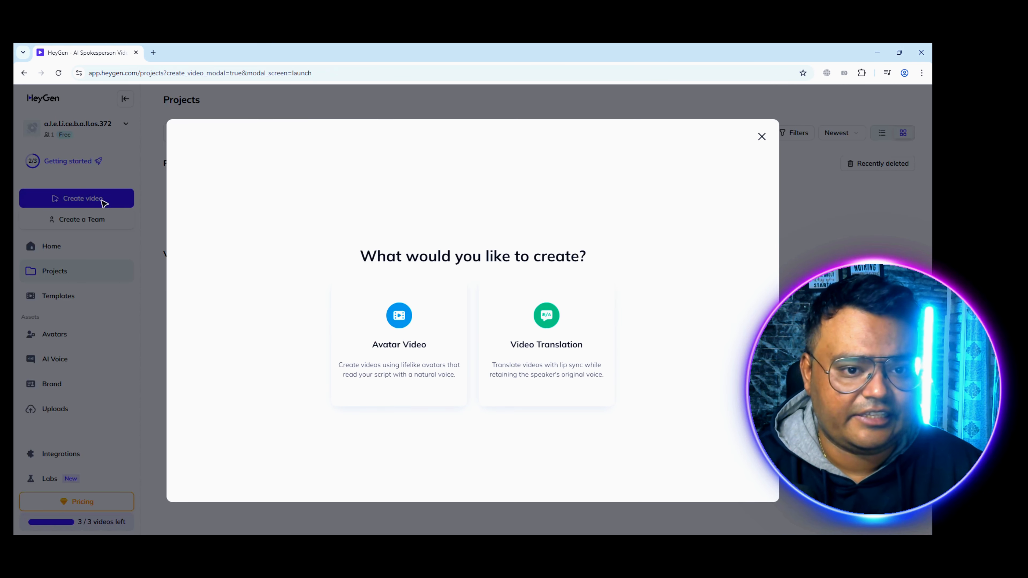
click(398, 342)
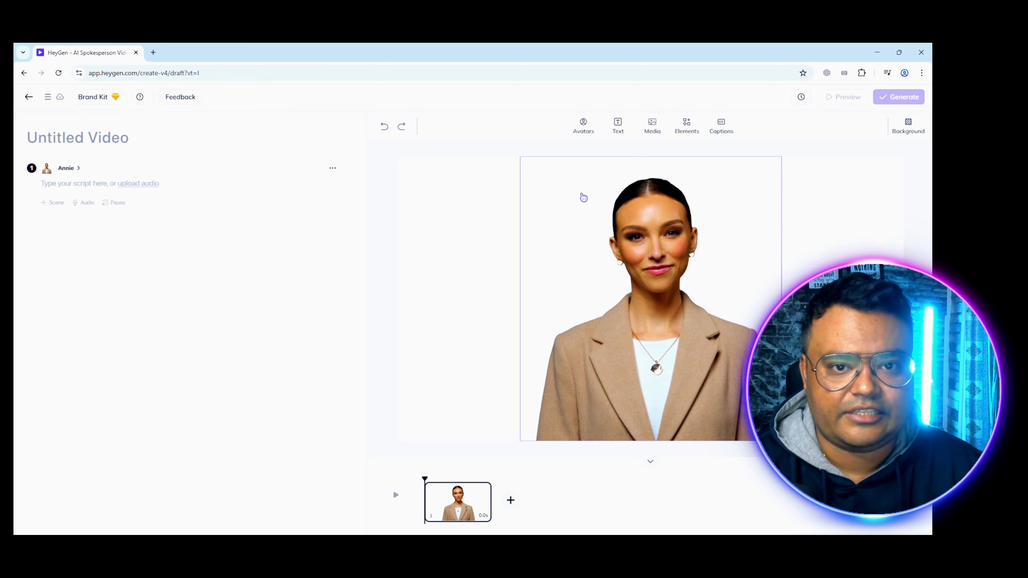
click(576, 137)
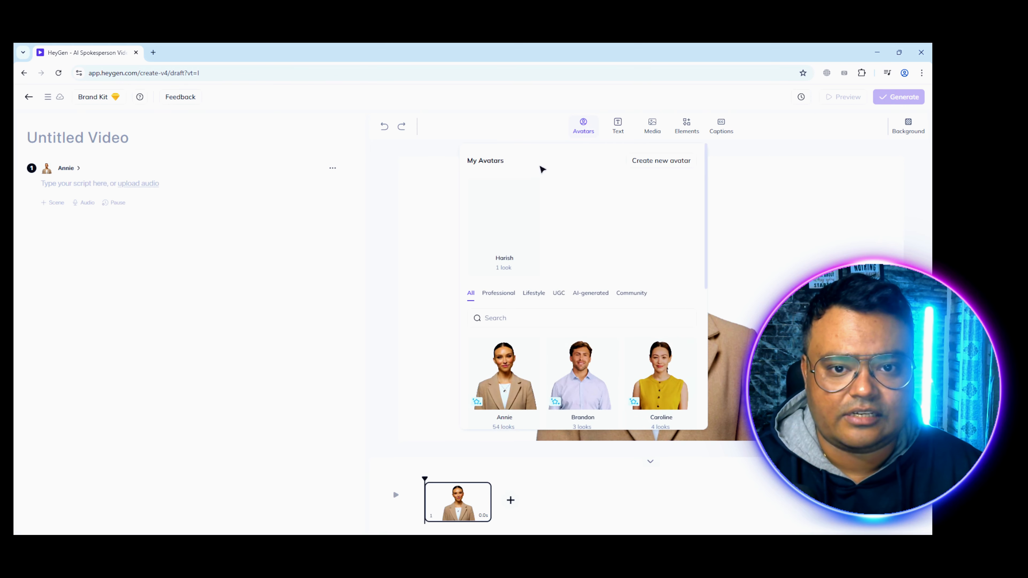
click(489, 241)
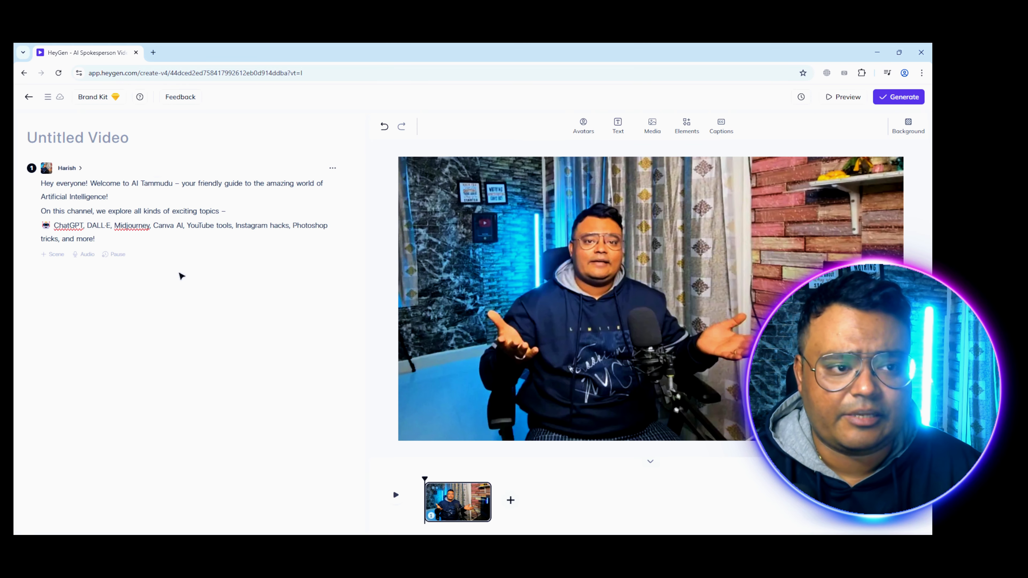
Step: Set the accent of the custom avatar's voice to Hindi in the scene's voice settings
click(65, 172)
click(133, 169)
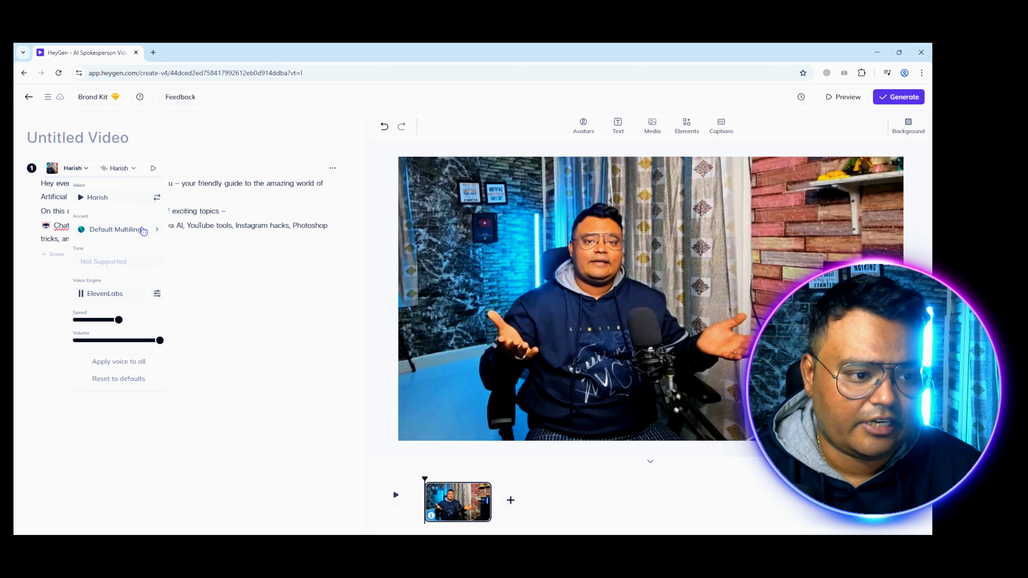
click(147, 238)
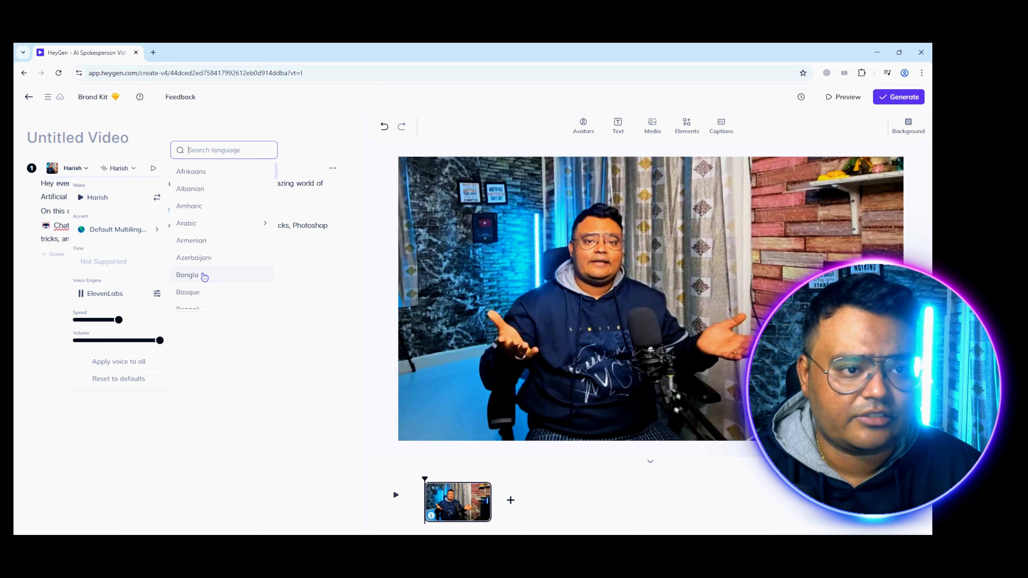
scroll(244, 215, down, 5)
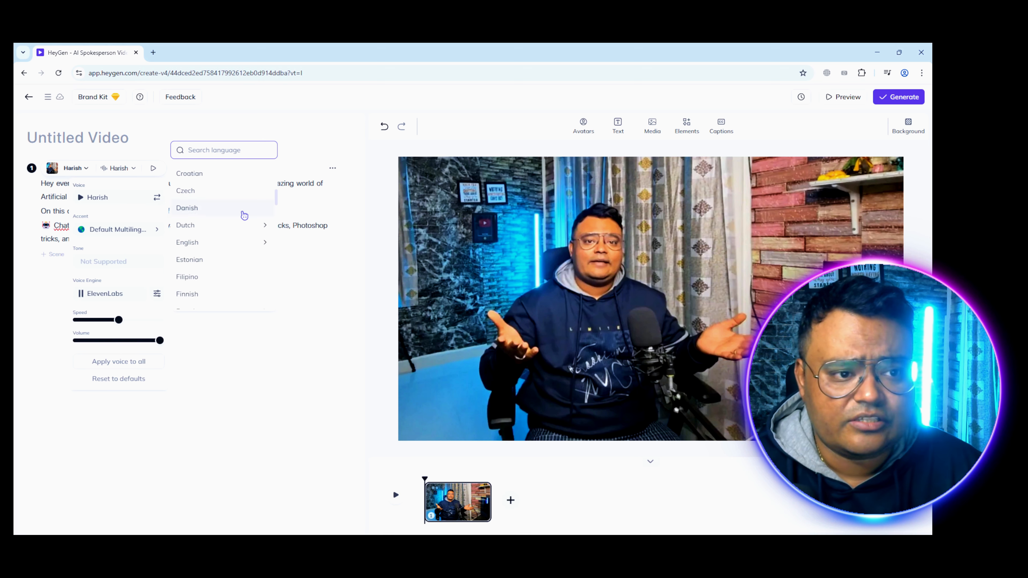
scroll(245, 216, down, 12)
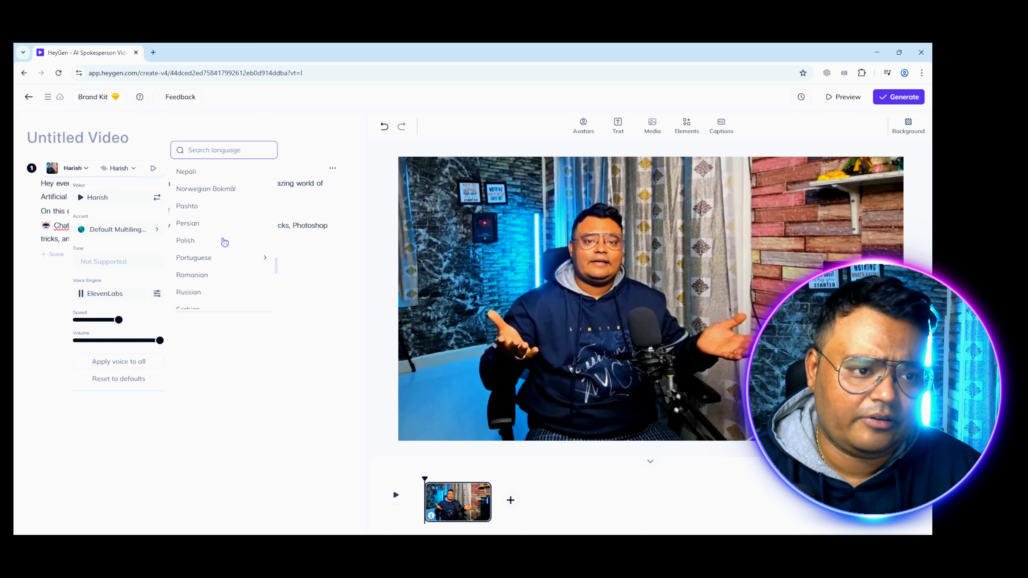
scroll(225, 242, up, 6)
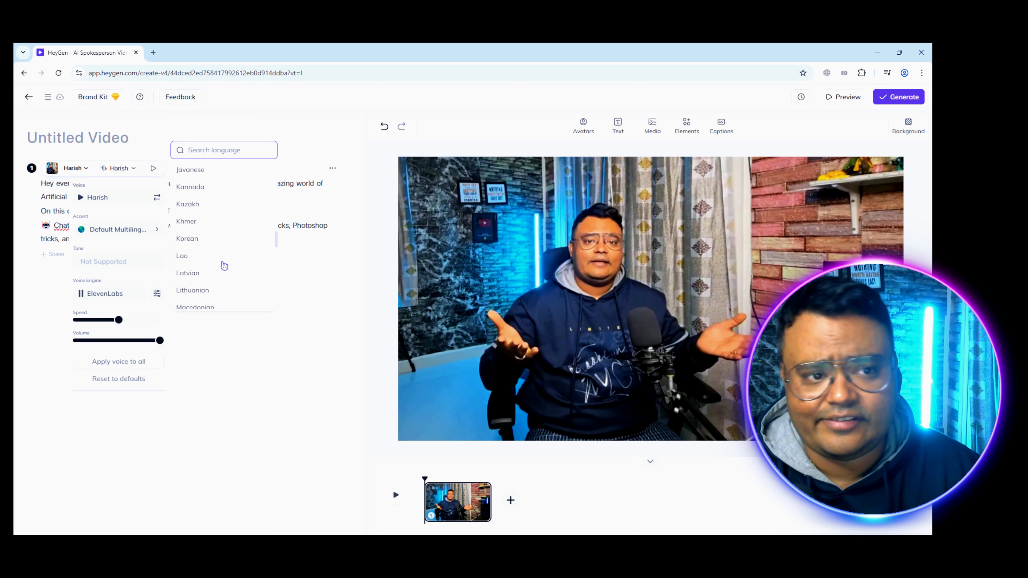
scroll(223, 259, up, 5)
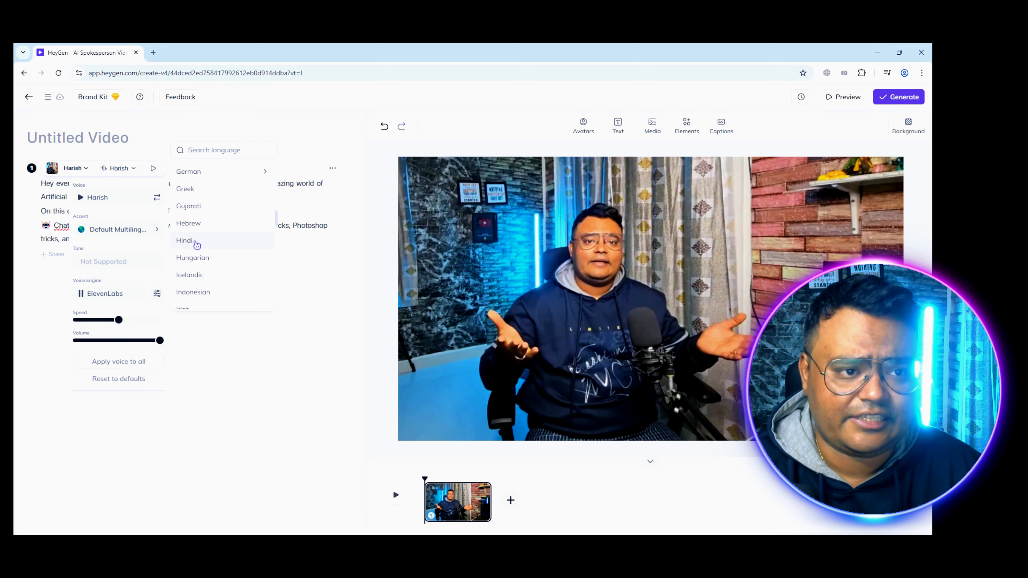
click(196, 241)
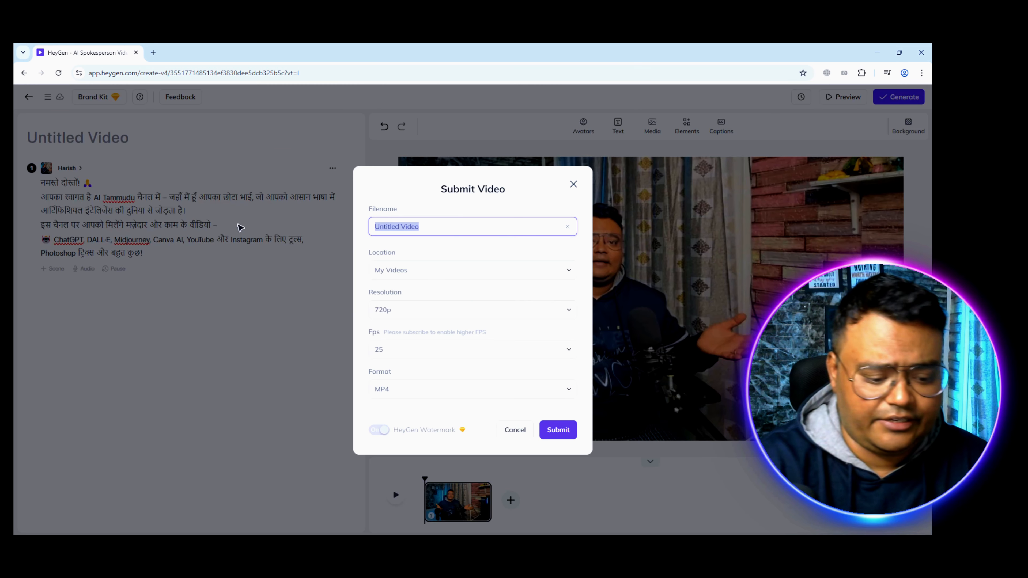
Step: Submit the Hindi-script video with the filename Hindi and play the generated result
text(Hindi)
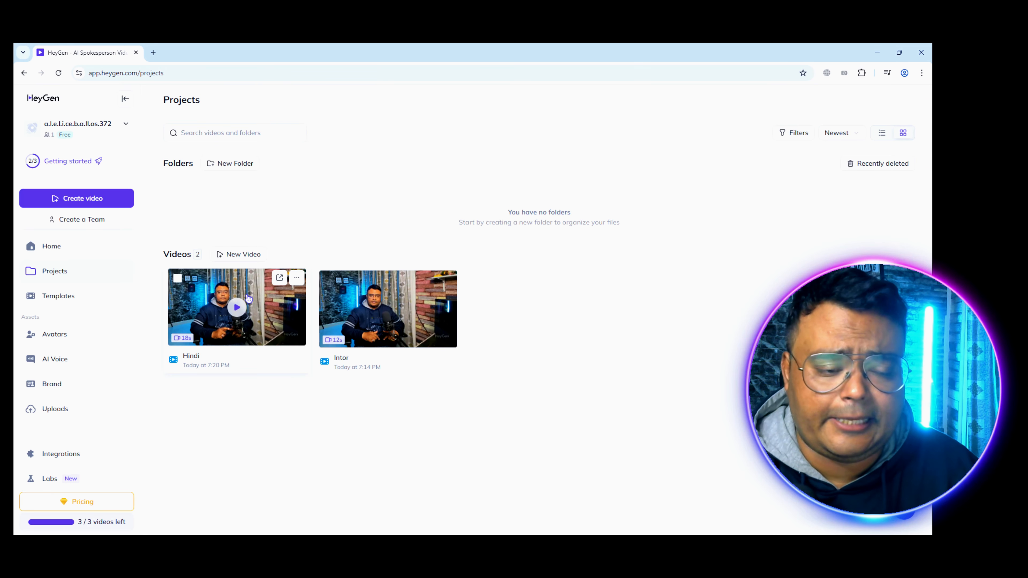
click(238, 304)
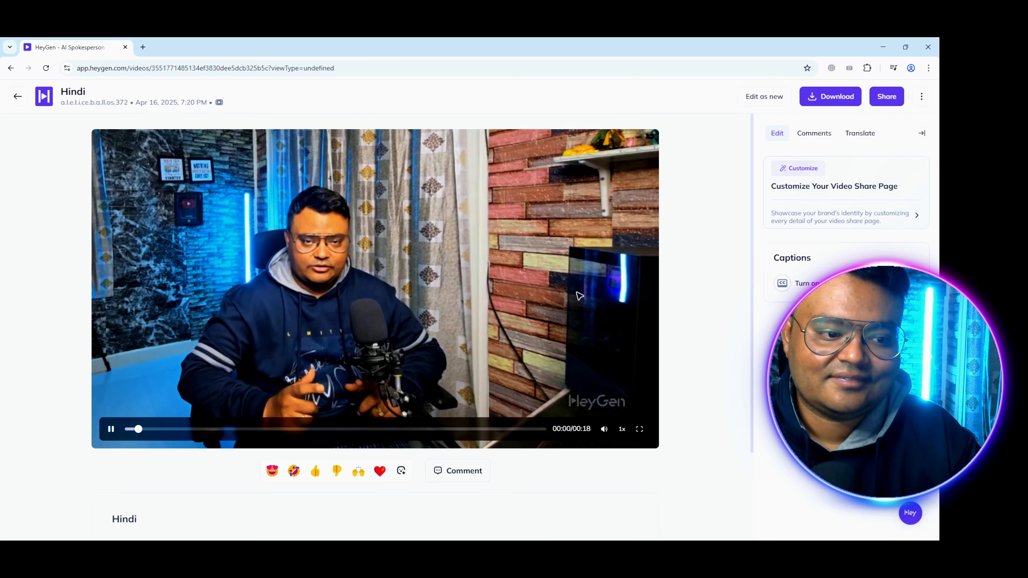